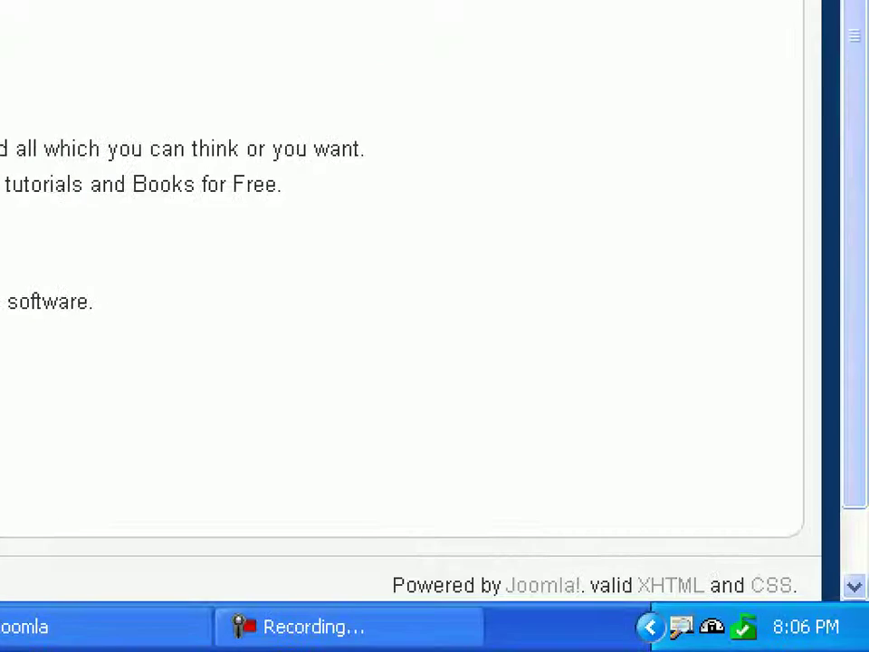
{"action": "mouse_move", "coordinate": [414, 528]}
{"action": "left_mouse_down"}
{"action": "mouse_move", "coordinate": [670, 490]}
{"action": "mouse_move", "coordinate": [845, 565]}
{"action": "mouse_move", "coordinate": [697, 632]}
{"action": "mouse_move", "coordinate": [443, 611]}
{"action": "mouse_move", "coordinate": [328, 577]}
{"action": "mouse_move", "coordinate": [413, 515]}
{"action": "mouse_move", "coordinate": [459, 512]}
{"action": "left_mouse_up"}
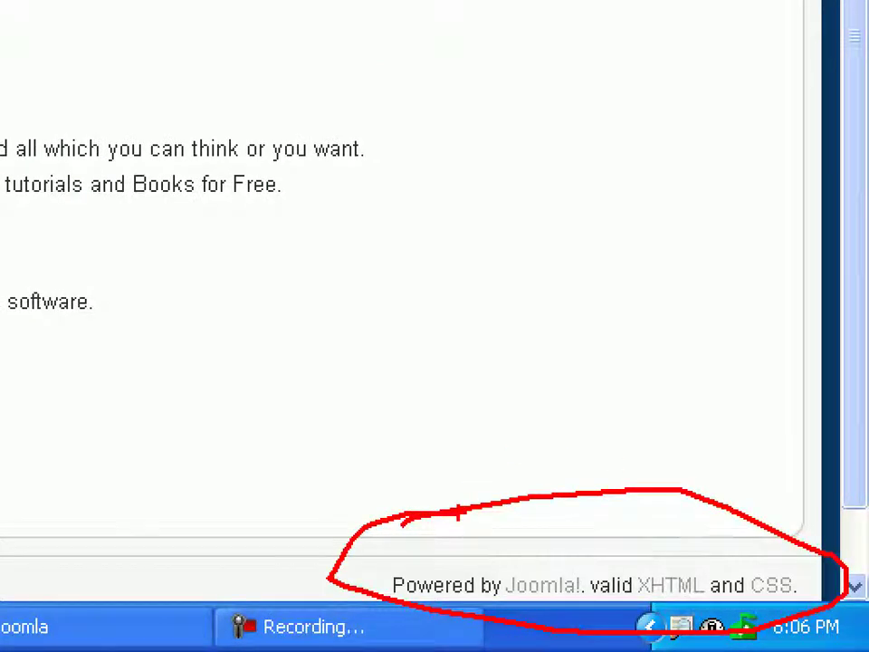
{"action": "key", "text": "Escape"}
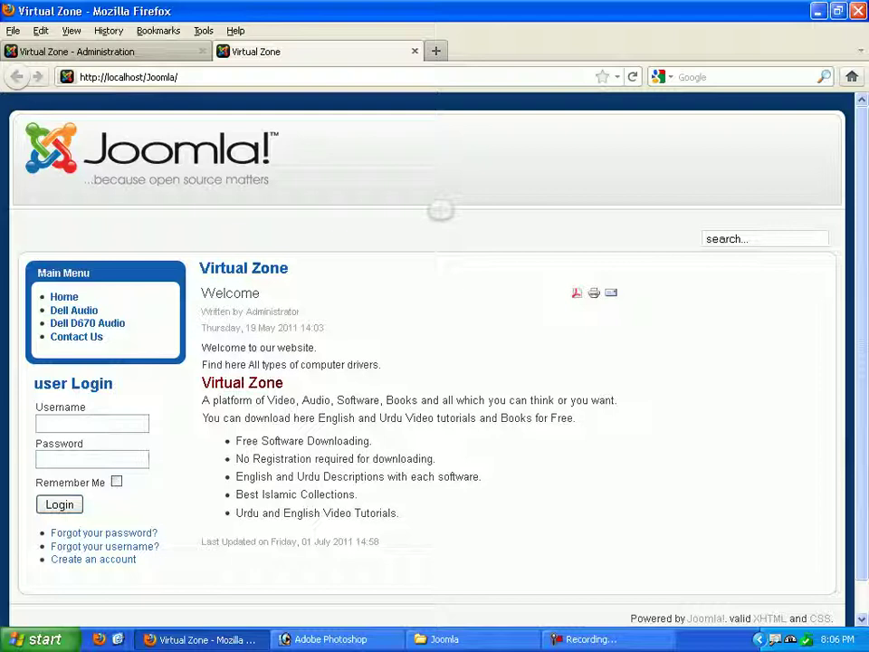
- In the Joomla administration's Template Manager, make siteground-j15-82 the default site template
{"action": "key", "text": "ctrl+Page_Up"}
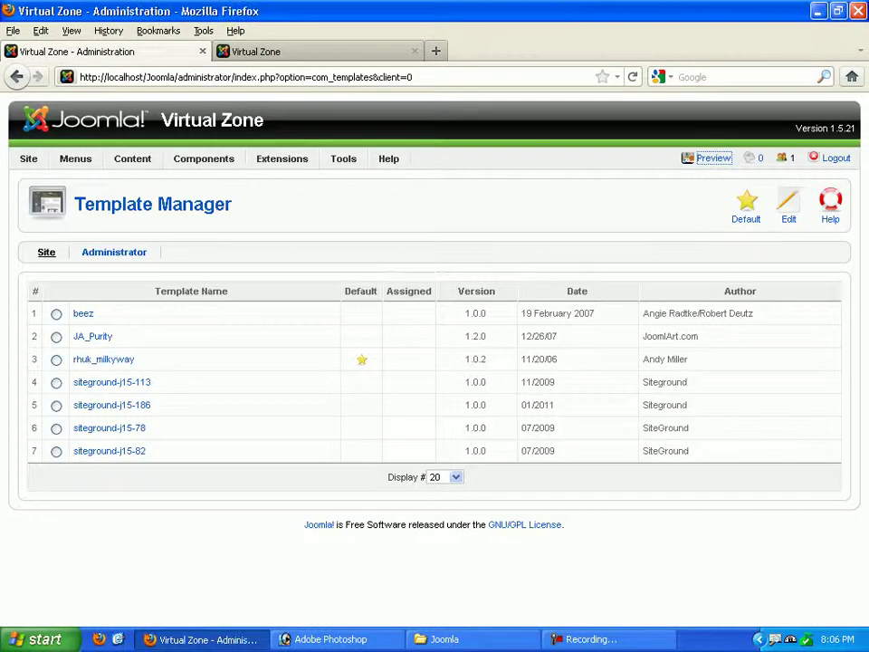
{"action": "mouse_move", "coordinate": [282, 158]}
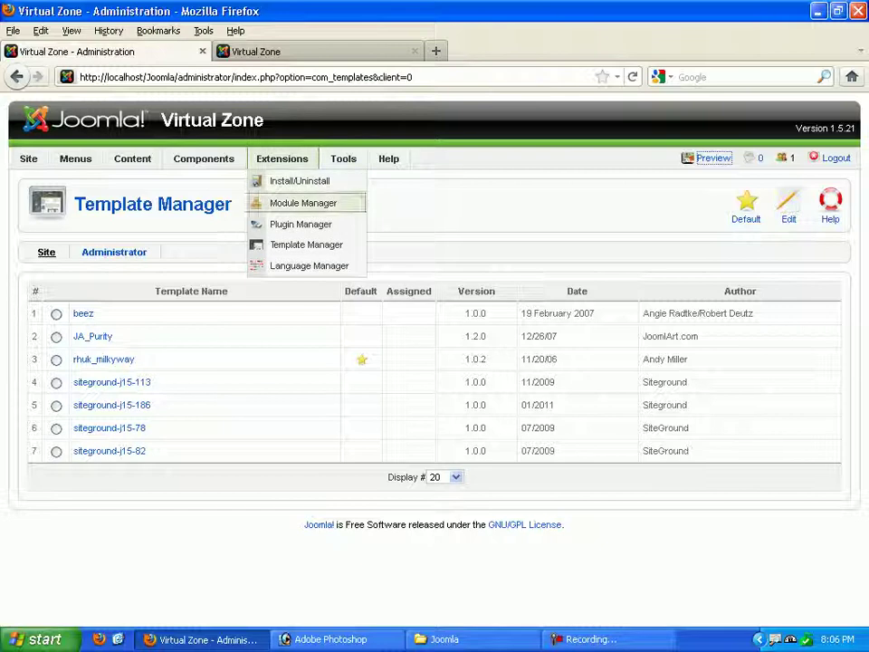
{"action": "left_click", "coordinate": [306, 244]}
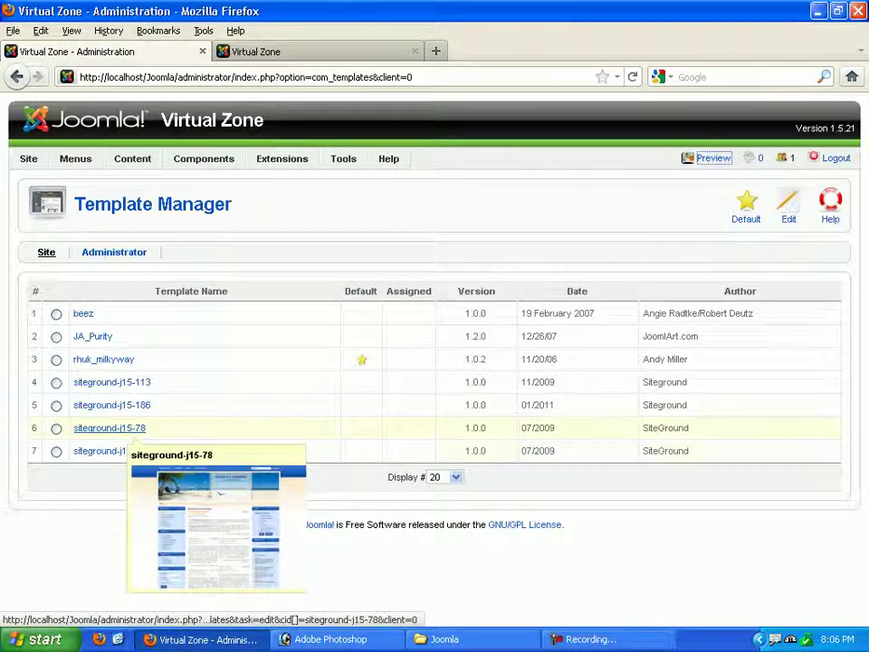
{"action": "mouse_move", "coordinate": [107, 451]}
{"action": "left_click", "coordinate": [56, 451]}
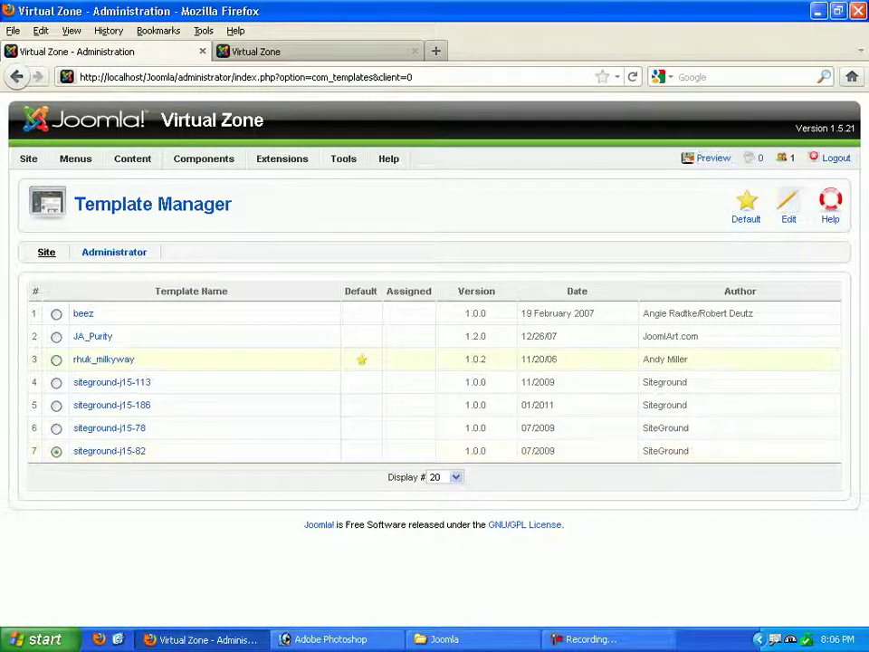
{"action": "left_click", "coordinate": [745, 207]}
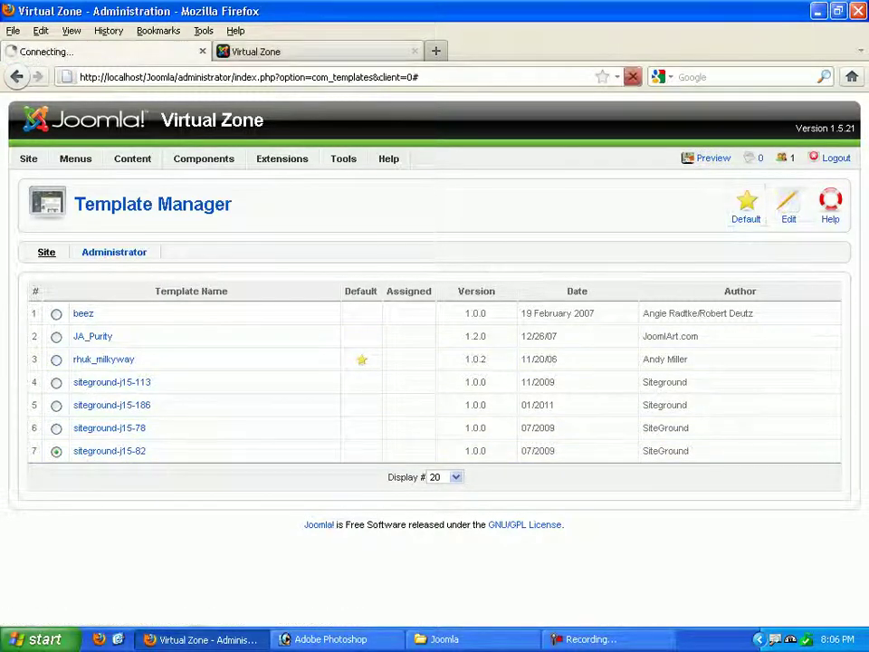
{"action": "left_click", "coordinate": [256, 52]}
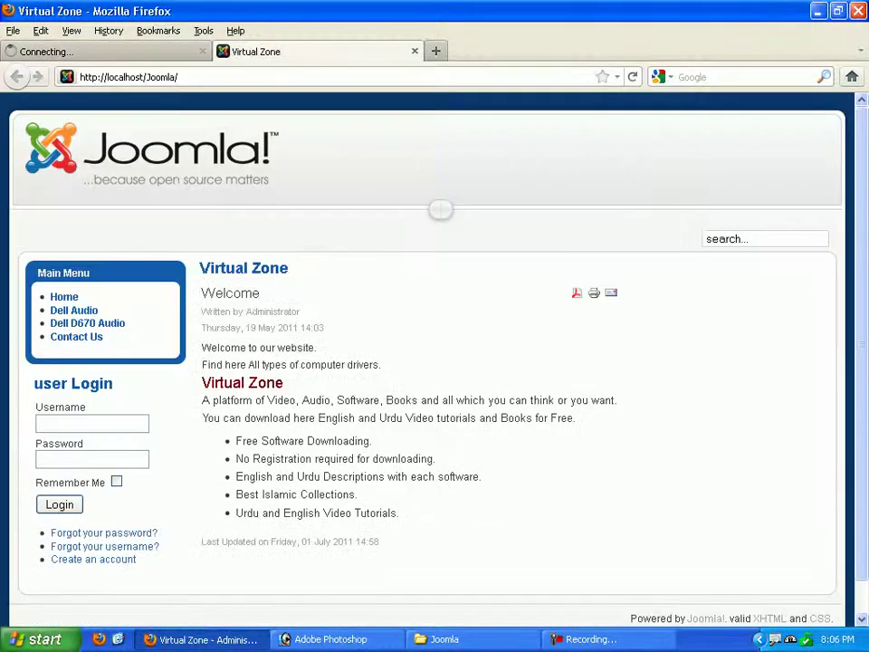
{"action": "left_click", "coordinate": [128, 77]}
{"action": "key", "text": "Return"}
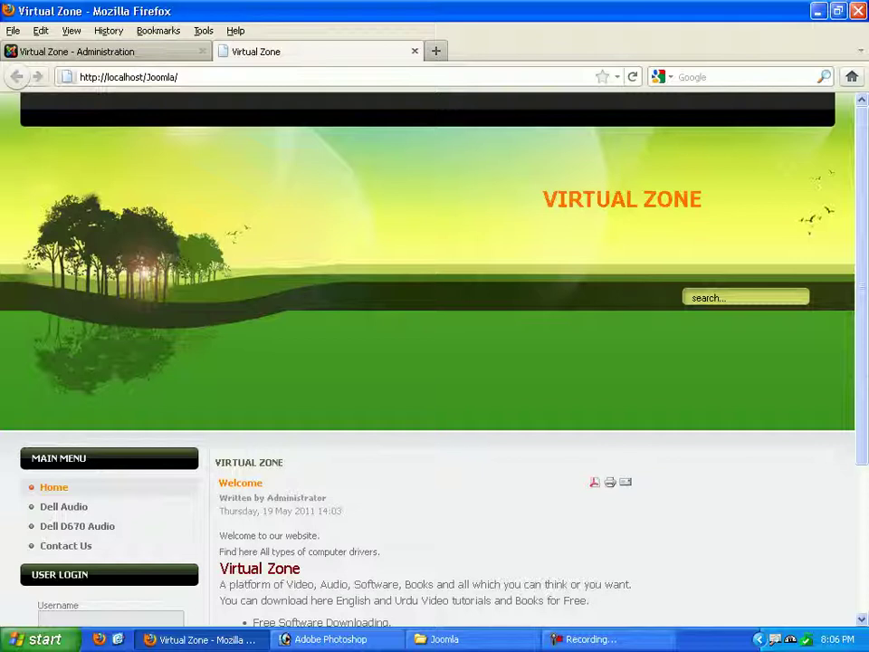
{"action": "scroll", "coordinate": [425, 353], "scroll_direction": "down", "scroll_amount": 3}
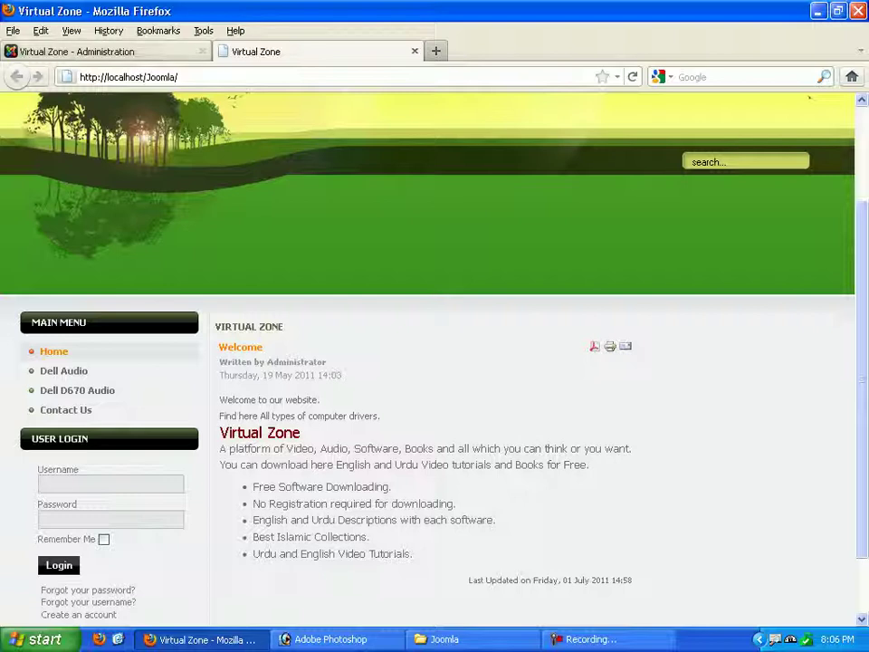
{"action": "left_click", "coordinate": [101, 51]}
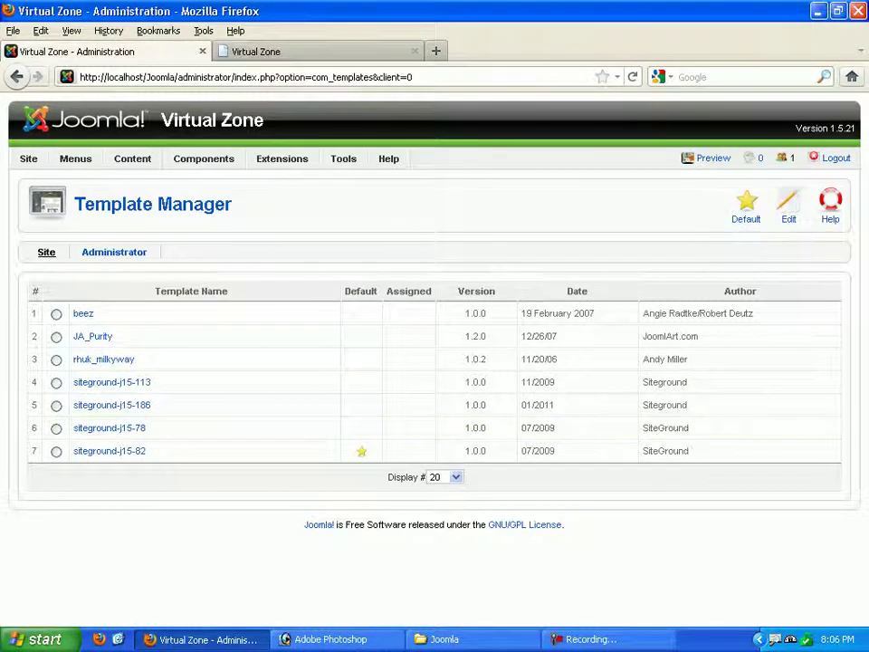
{"action": "mouse_move", "coordinate": [132, 452]}
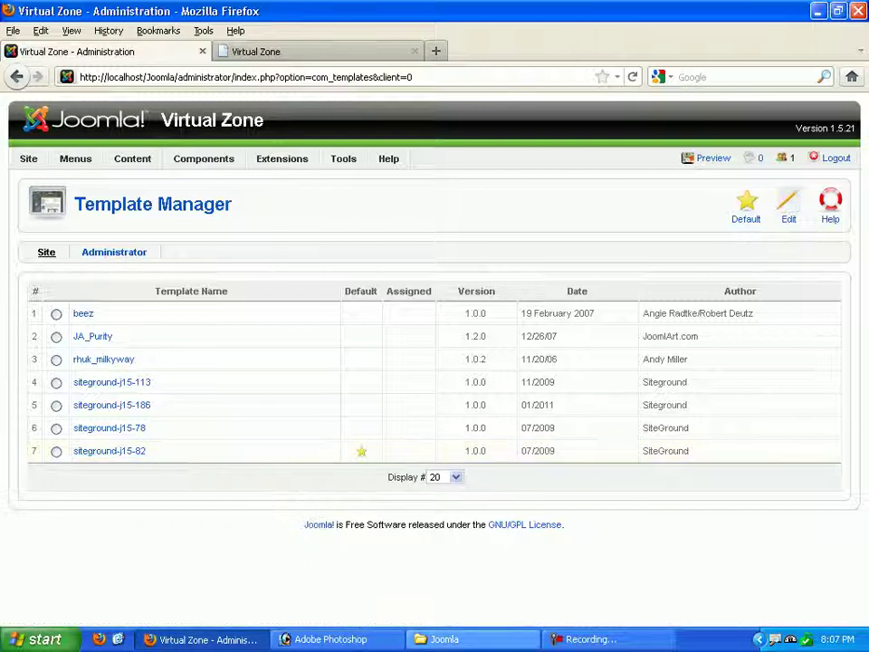
- Switch to the Windows Explorer window showing C:\wamp\www\Joomla and open its templates folder
{"action": "left_click", "coordinate": [445, 639]}
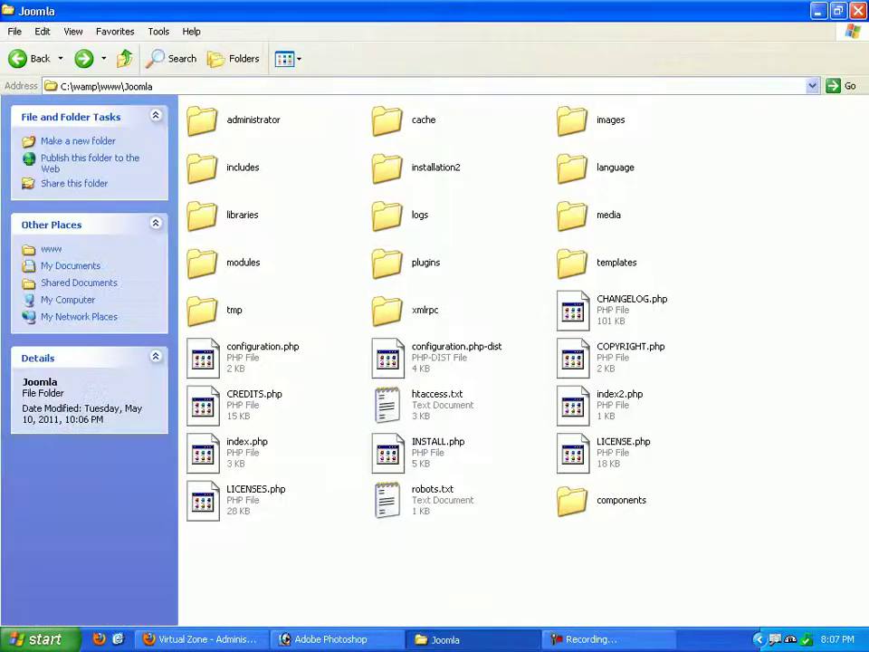
{"action": "mouse_move", "coordinate": [242, 221]}
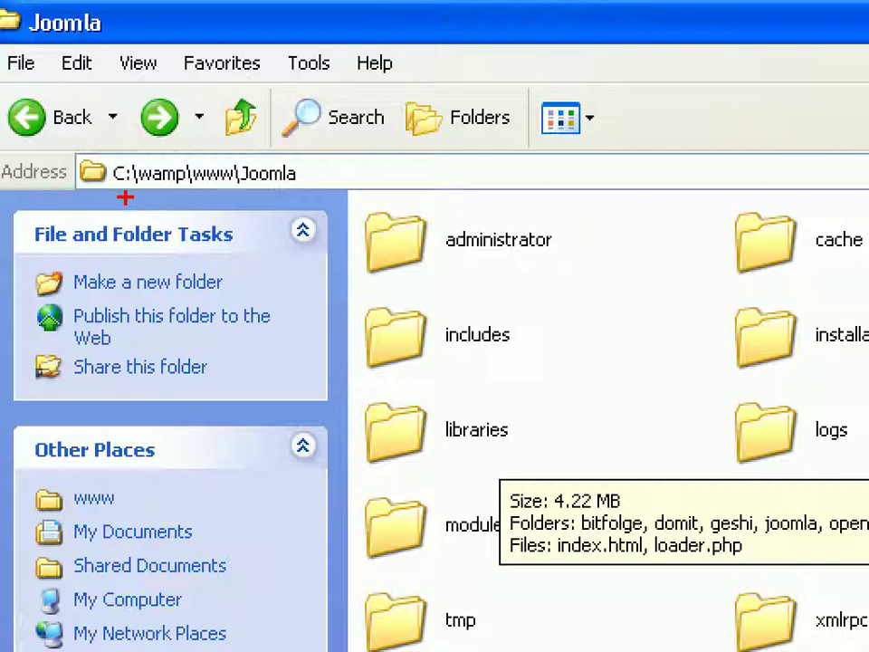
{"action": "left_click_drag", "start_coordinate": [115, 195], "coordinate": [317, 195]}
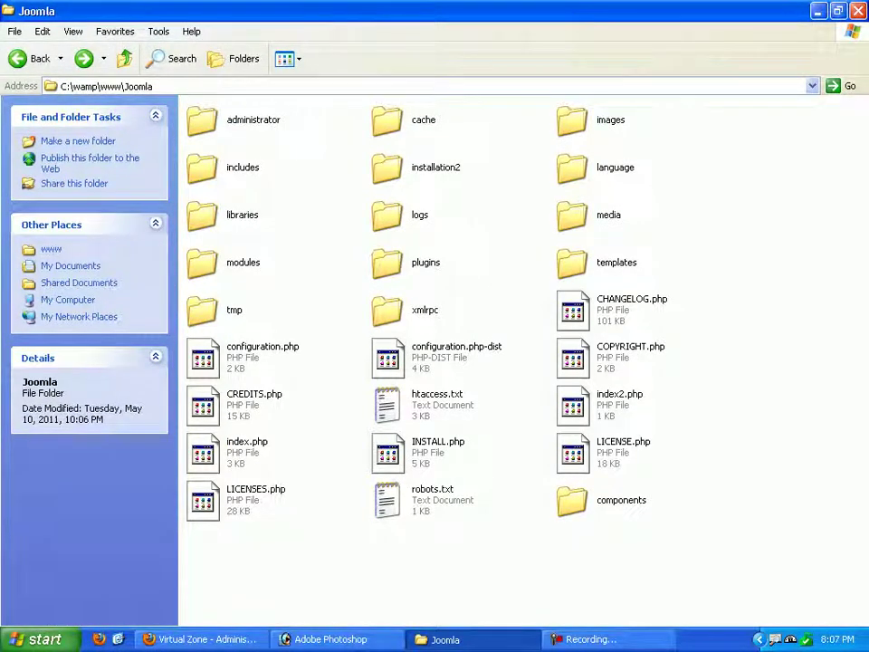
{"action": "left_click", "coordinate": [598, 263]}
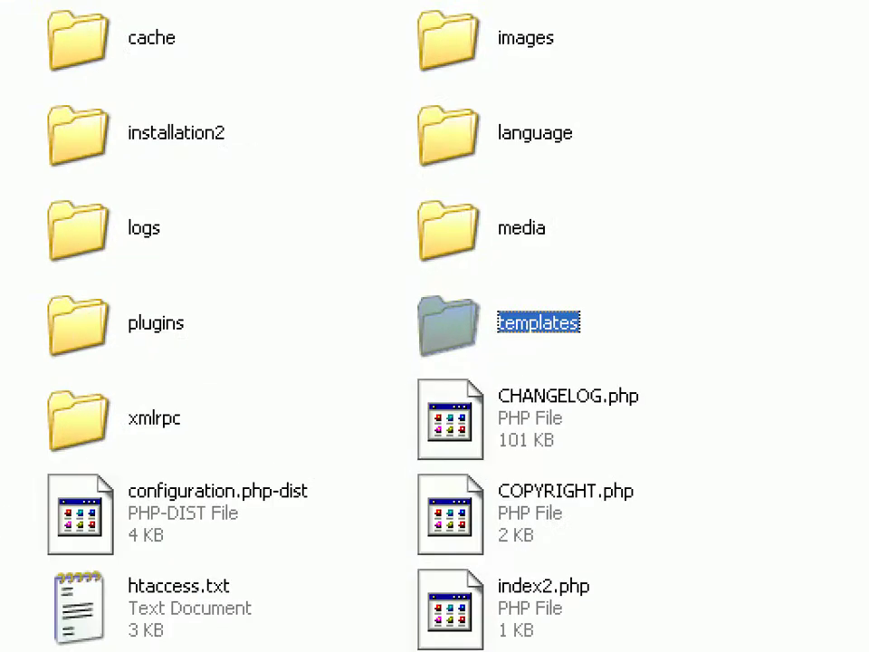
{"action": "left_click", "coordinate": [422, 316]}
{"action": "mouse_move", "coordinate": [440, 277]}
{"action": "left_mouse_down"}
{"action": "mouse_move", "coordinate": [624, 304]}
{"action": "mouse_move", "coordinate": [576, 373]}
{"action": "mouse_move", "coordinate": [409, 356]}
{"action": "mouse_move", "coordinate": [404, 279]}
{"action": "mouse_move", "coordinate": [478, 286]}
{"action": "left_mouse_up"}
{"action": "key", "text": "Escape"}
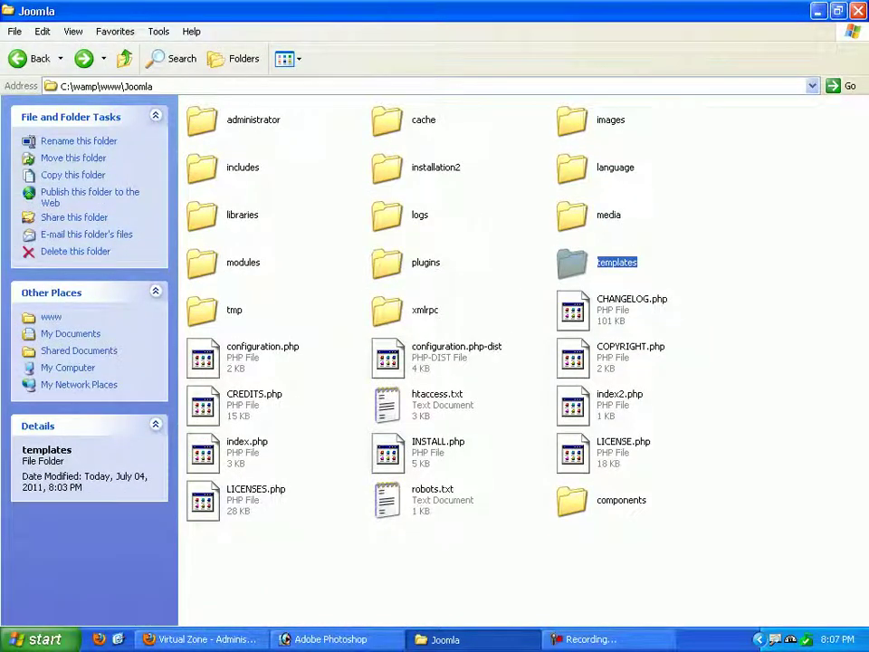
{"action": "key", "text": "Return"}
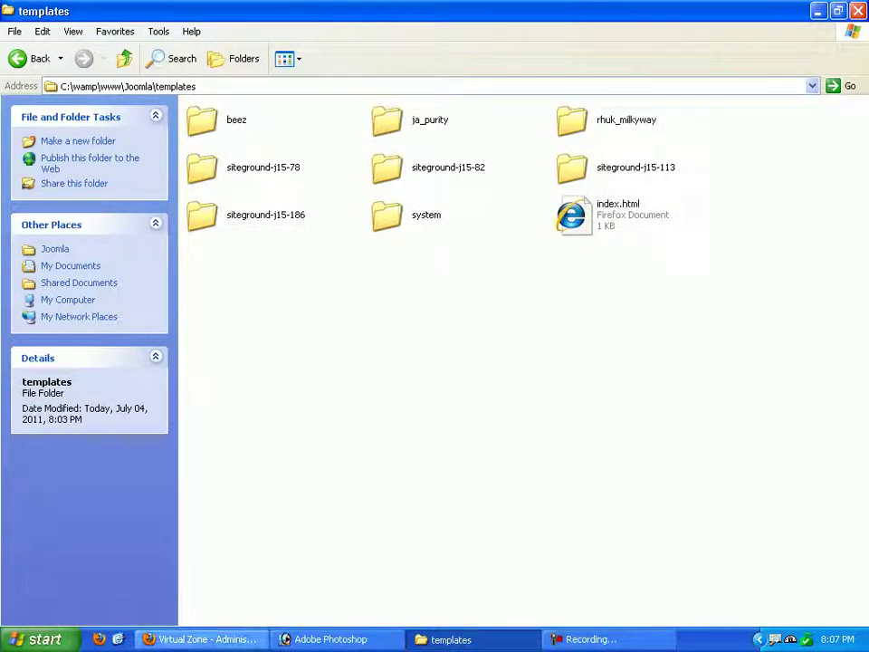
- Check the default template's name in Firefox's Template Manager, and open the matching siteground-j15-82 folder in Windows Explorer
{"action": "left_click", "coordinate": [201, 639]}
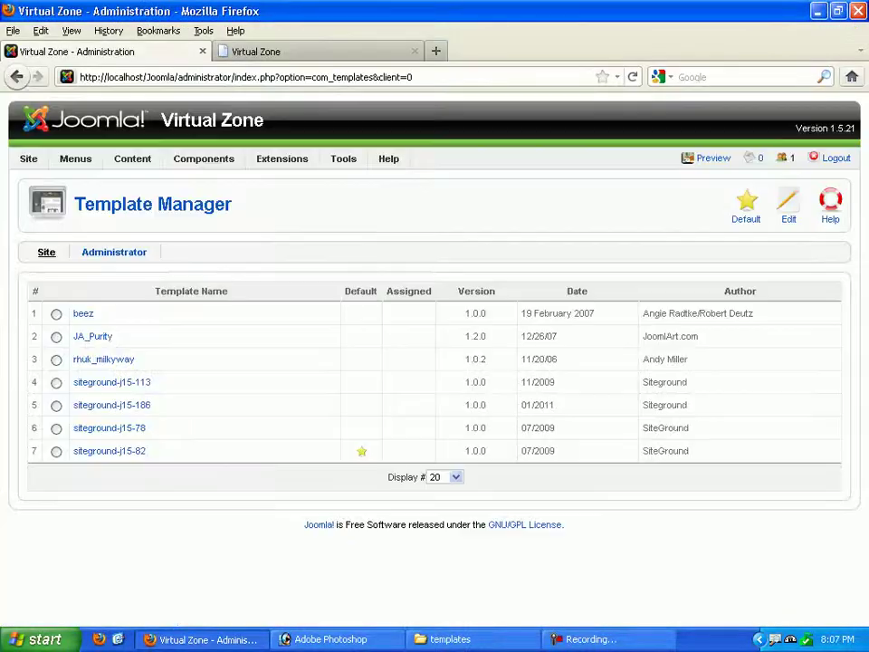
{"action": "key", "text": "alt+Tab"}
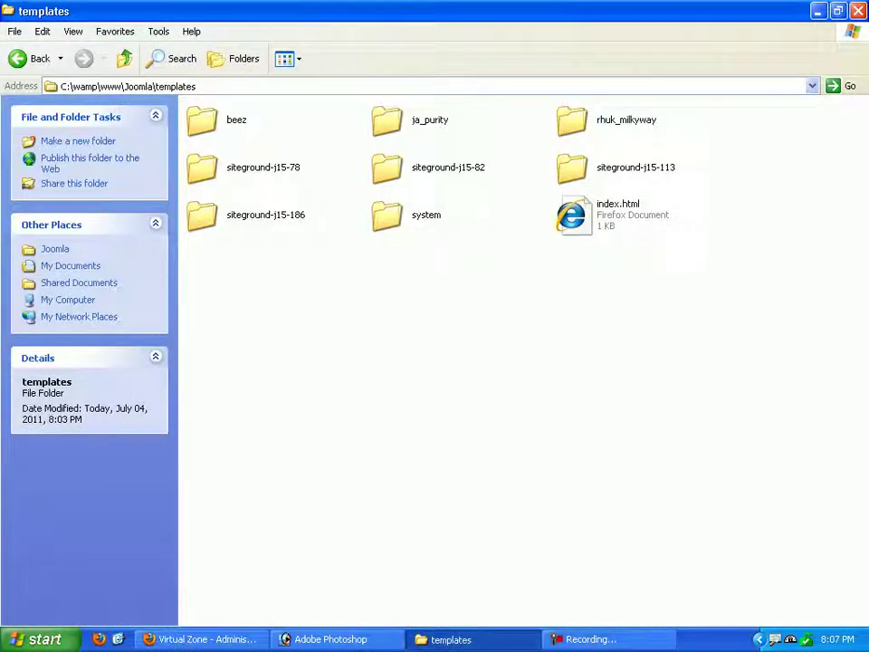
{"action": "left_click", "coordinate": [425, 168]}
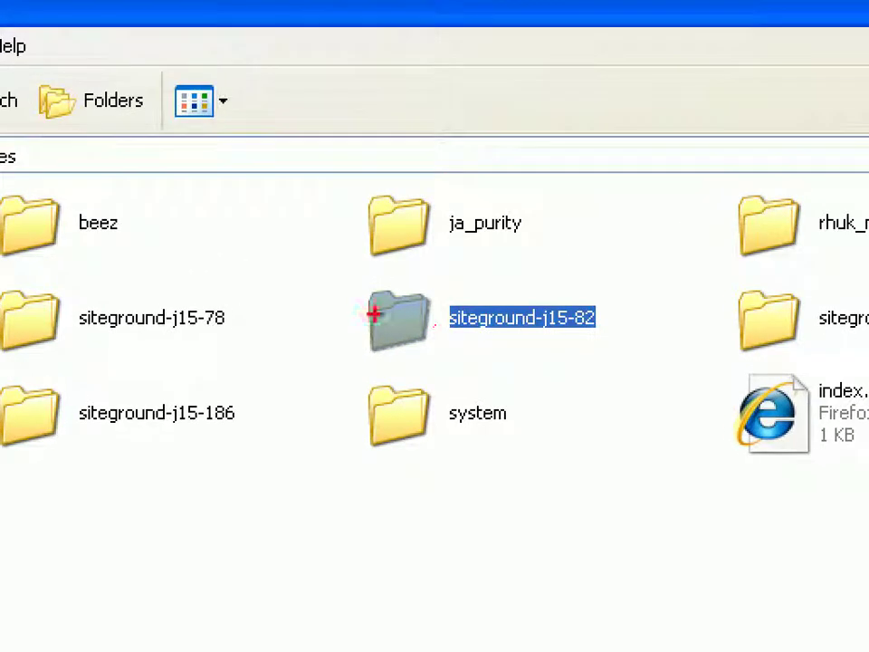
{"action": "mouse_move", "coordinate": [390, 273]}
{"action": "left_mouse_down"}
{"action": "mouse_move", "coordinate": [577, 298]}
{"action": "mouse_move", "coordinate": [669, 343]}
{"action": "mouse_move", "coordinate": [411, 354]}
{"action": "mouse_move", "coordinate": [371, 335]}
{"action": "mouse_move", "coordinate": [370, 285]}
{"action": "mouse_move", "coordinate": [416, 266]}
{"action": "left_mouse_up"}
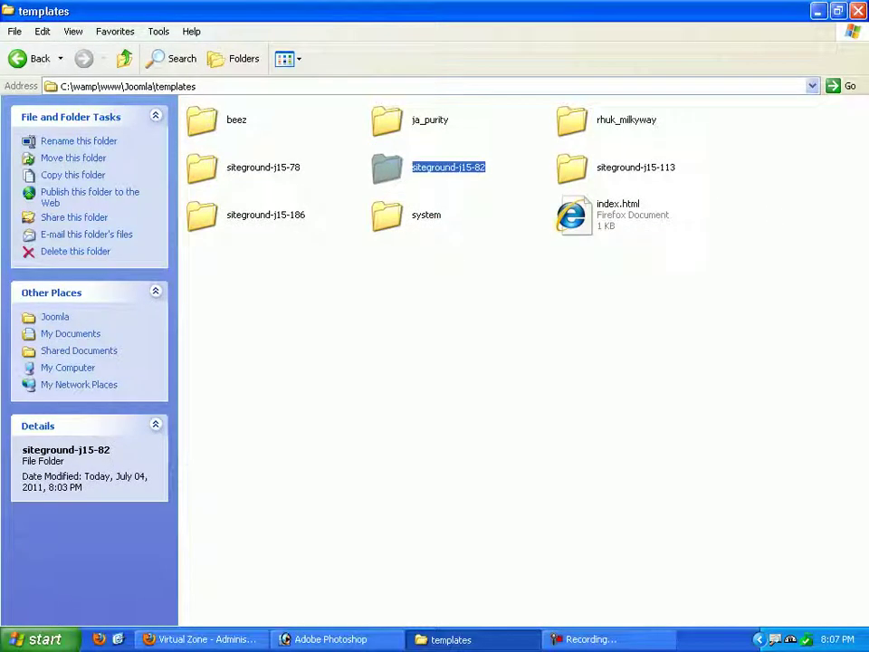
{"action": "key", "text": "Return"}
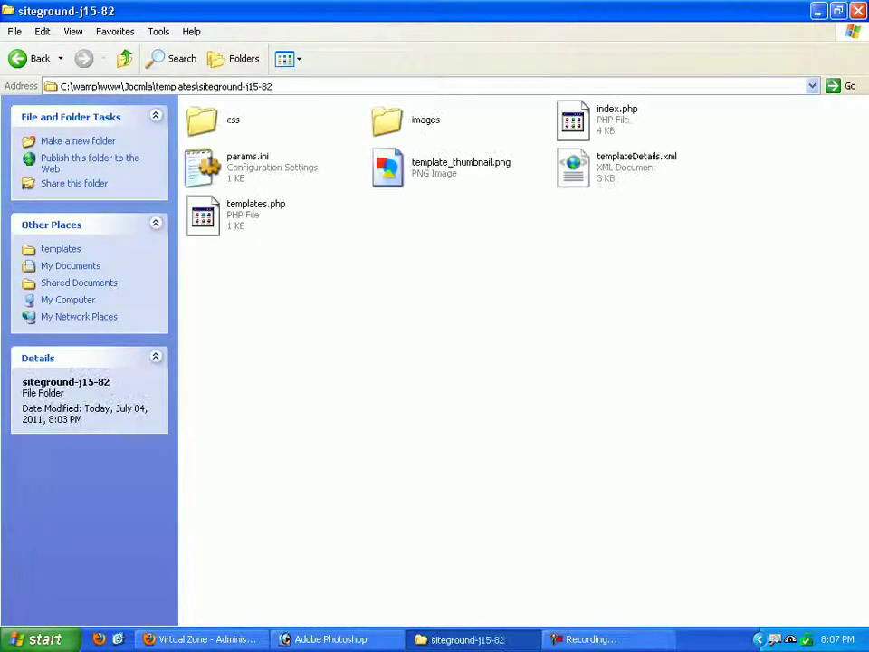
- Open the template's images folder and preview headerimg.jpg, closing the picture viewer when done
{"action": "left_click", "coordinate": [407, 119]}
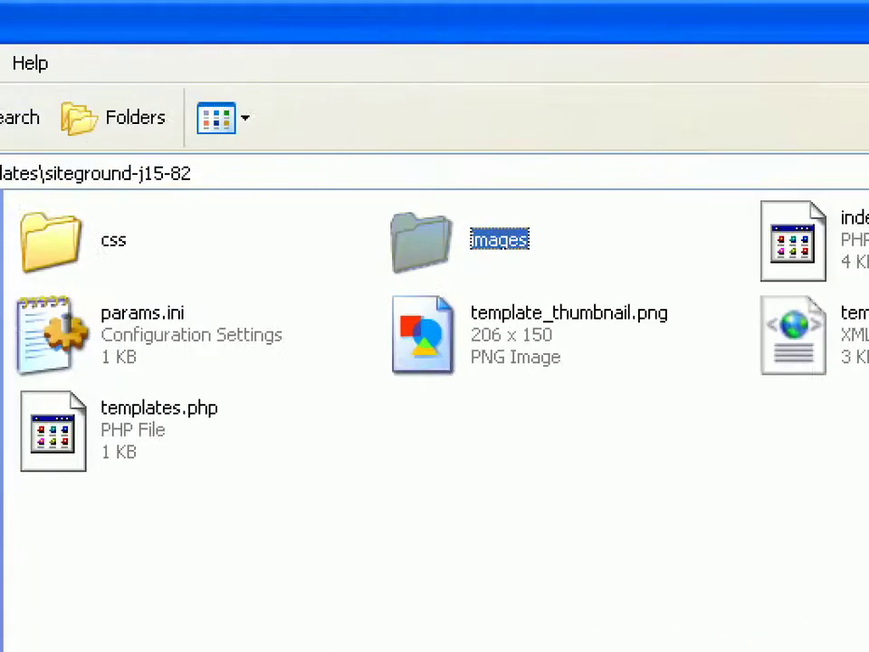
{"action": "mouse_move", "coordinate": [413, 171]}
{"action": "left_mouse_down"}
{"action": "mouse_move", "coordinate": [461, 170]}
{"action": "mouse_move", "coordinate": [574, 261]}
{"action": "mouse_move", "coordinate": [359, 243]}
{"action": "mouse_move", "coordinate": [369, 200]}
{"action": "mouse_move", "coordinate": [422, 169]}
{"action": "left_mouse_up"}
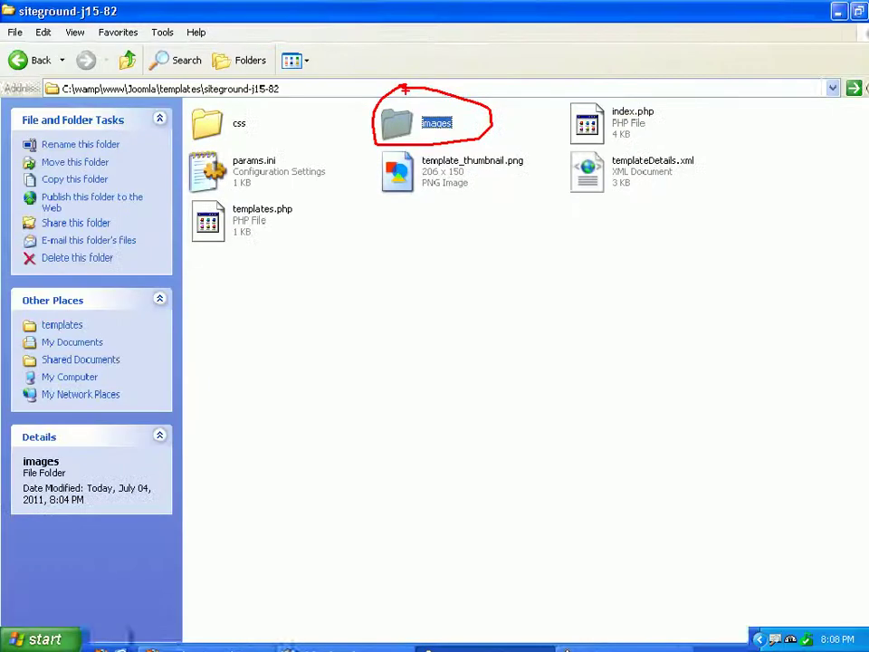
{"action": "key", "text": "Escape"}
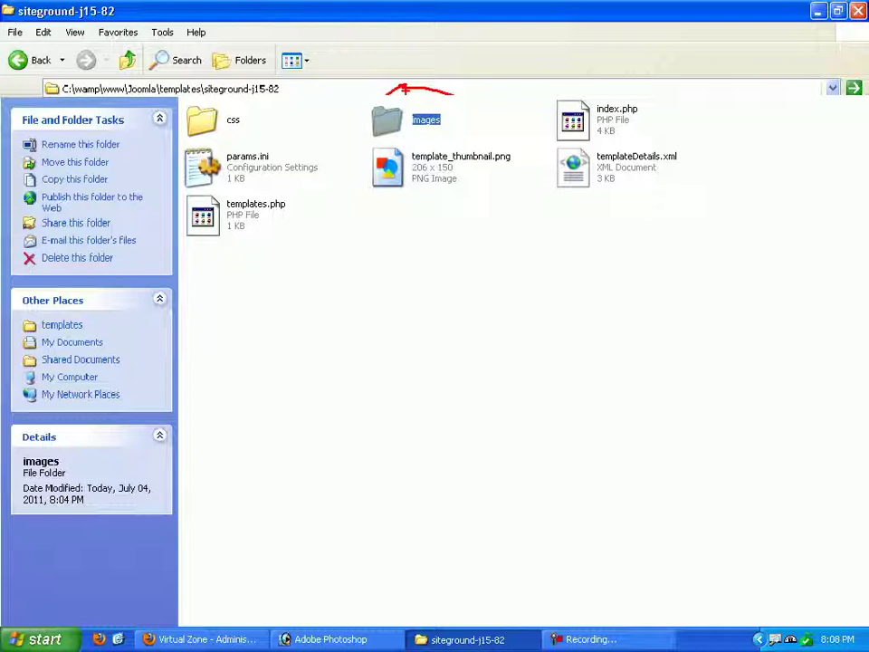
{"action": "key", "text": "Return"}
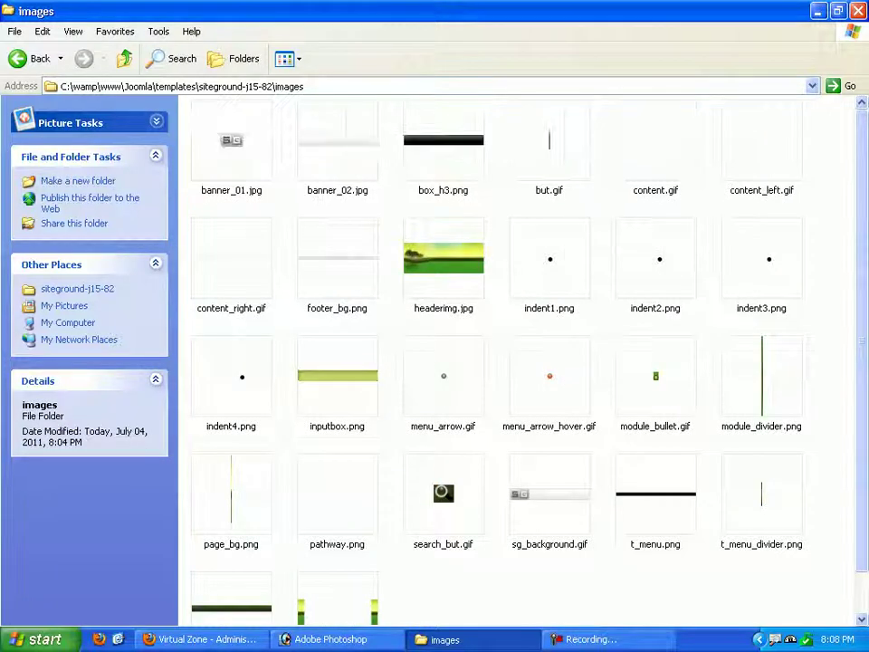
{"action": "left_click", "coordinate": [442, 258]}
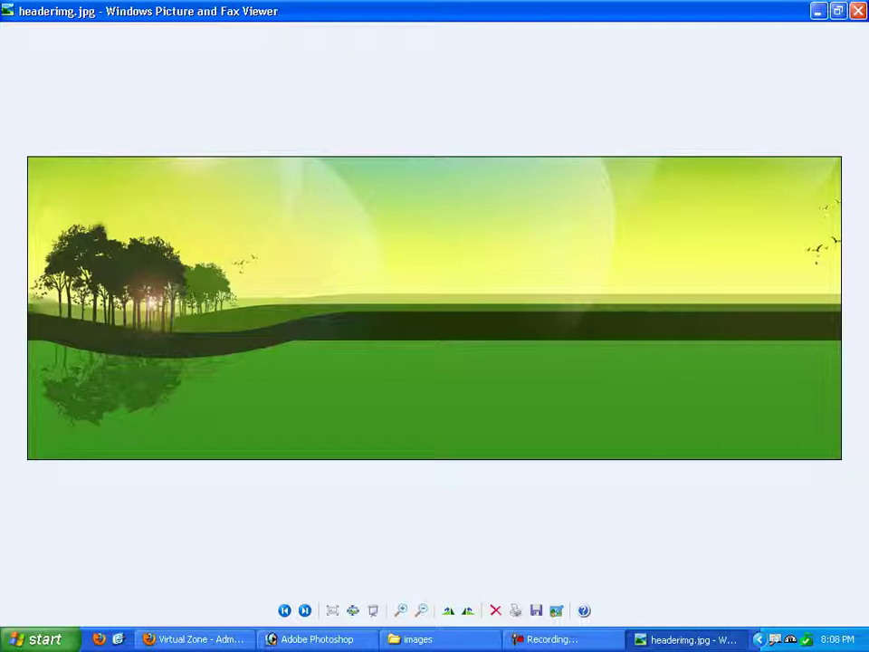
{"action": "left_click", "coordinate": [857, 11]}
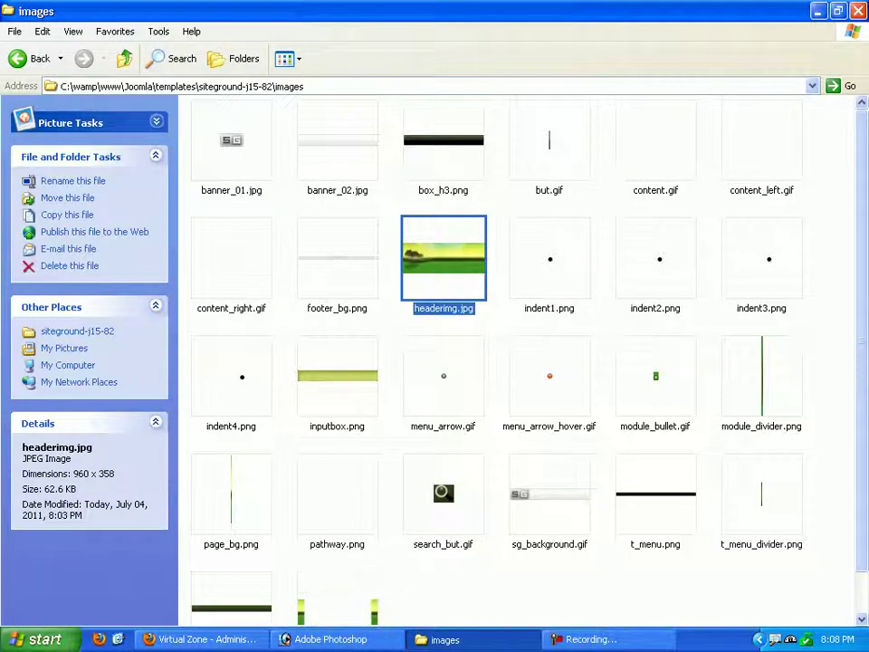
- Switch to Adobe Photoshop and add the text "Virtual Zone" to the sky area of headerimg.jpg, beside the trees
{"action": "left_click", "coordinate": [330, 639]}
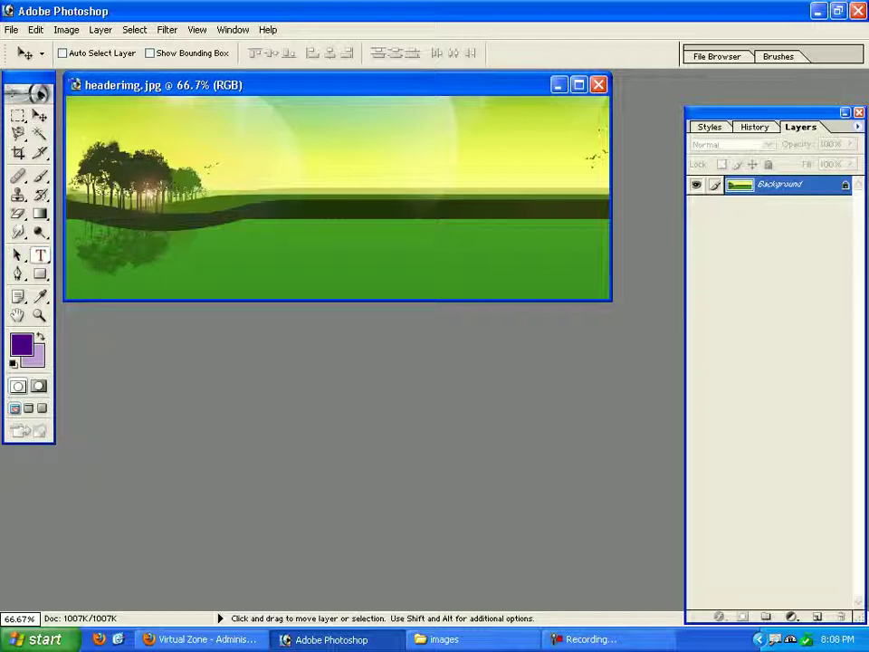
{"action": "left_click", "coordinate": [39, 255]}
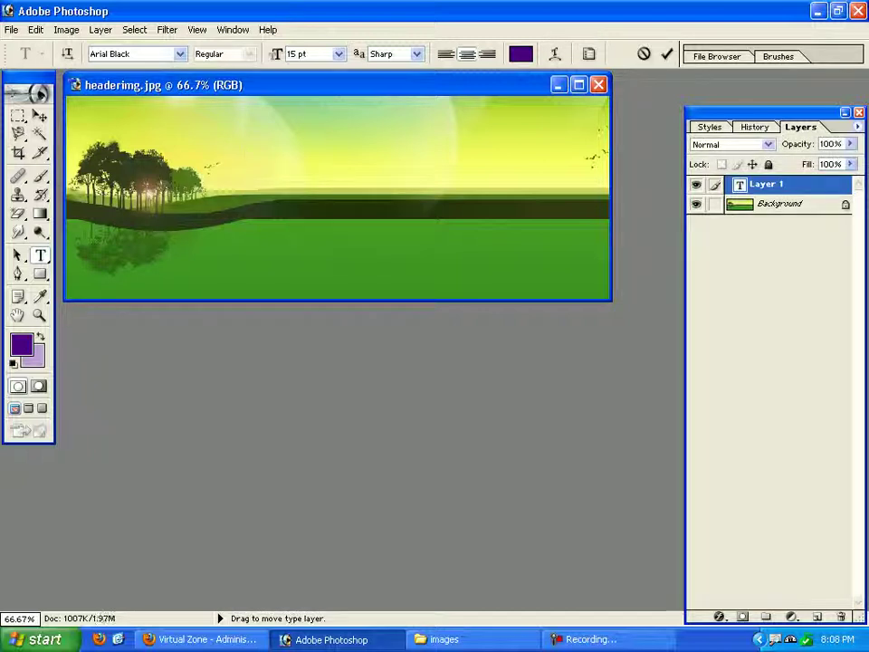
{"action": "type", "text": "Virtualz"}
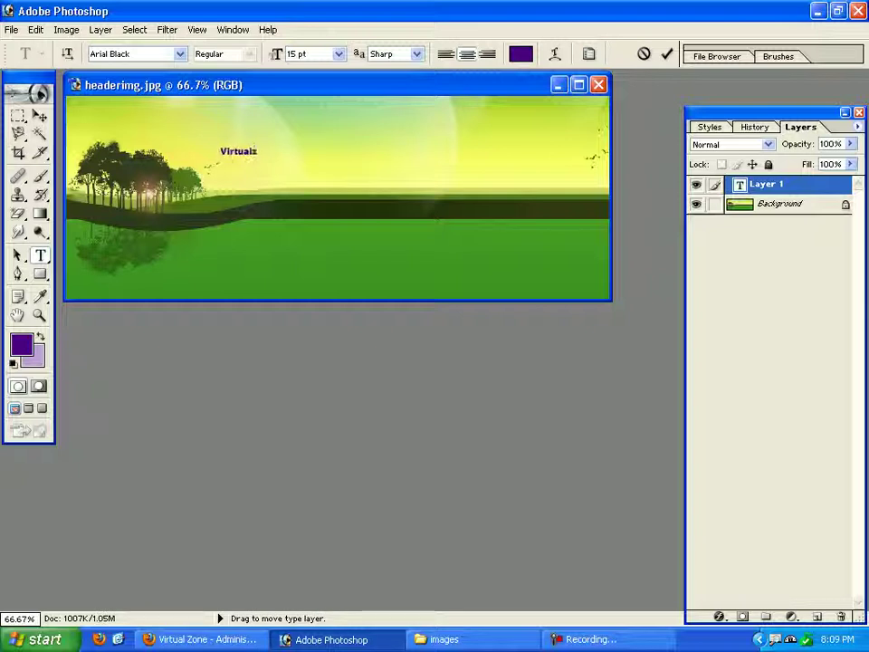
{"action": "key", "text": "BackSpace"}
{"action": "type", "text": "Zone"}
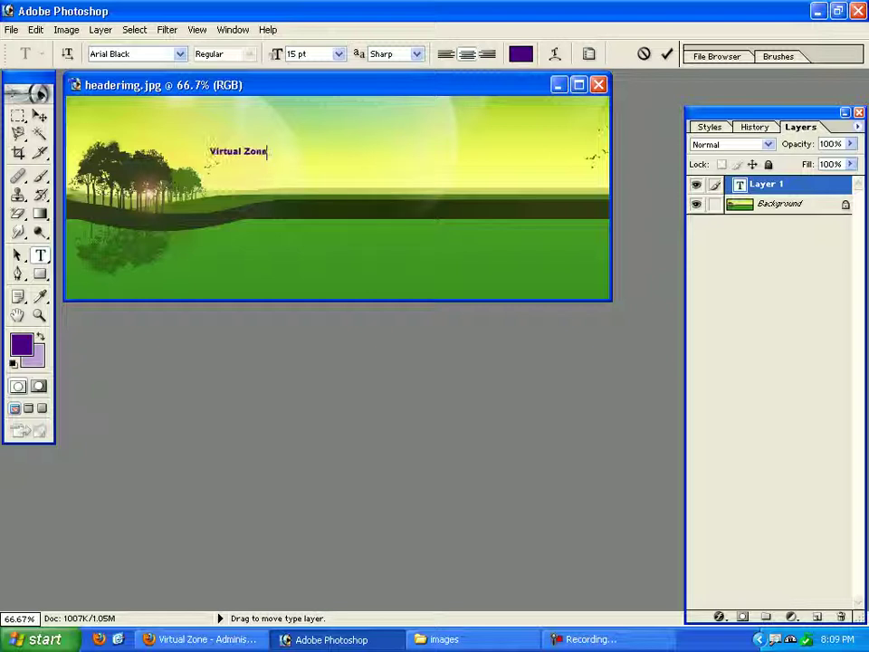
- Select the whole "Virtual Zone" text and set its font size to 70 pt
{"action": "key", "text": "ctrl+a"}
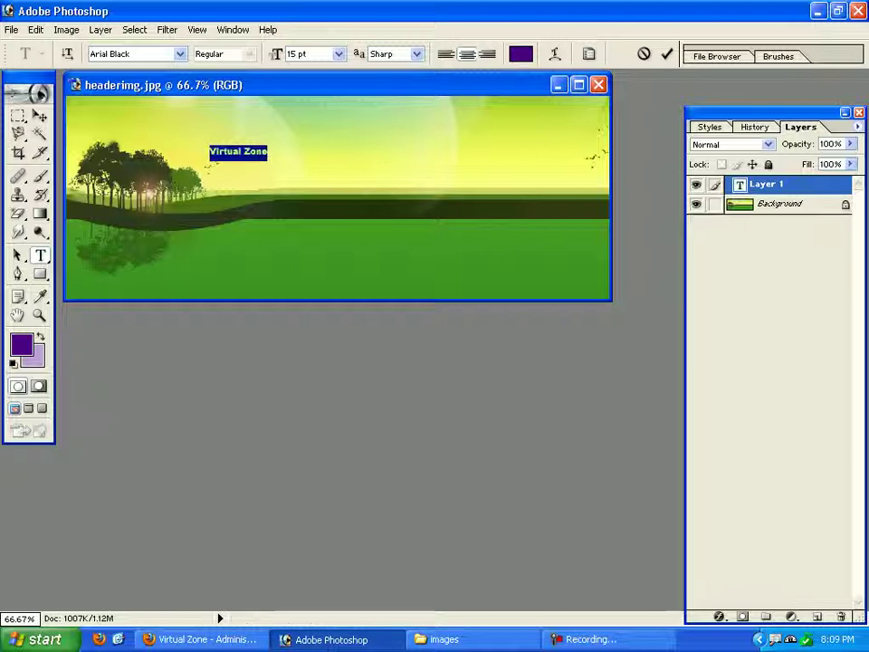
{"action": "left_click", "coordinate": [313, 54]}
{"action": "key", "text": "BackSpace"}
{"action": "key", "text": "BackSpace"}
{"action": "key", "text": "BackSpace"}
{"action": "key", "text": "BackSpace"}
{"action": "key", "text": "BackSpace"}
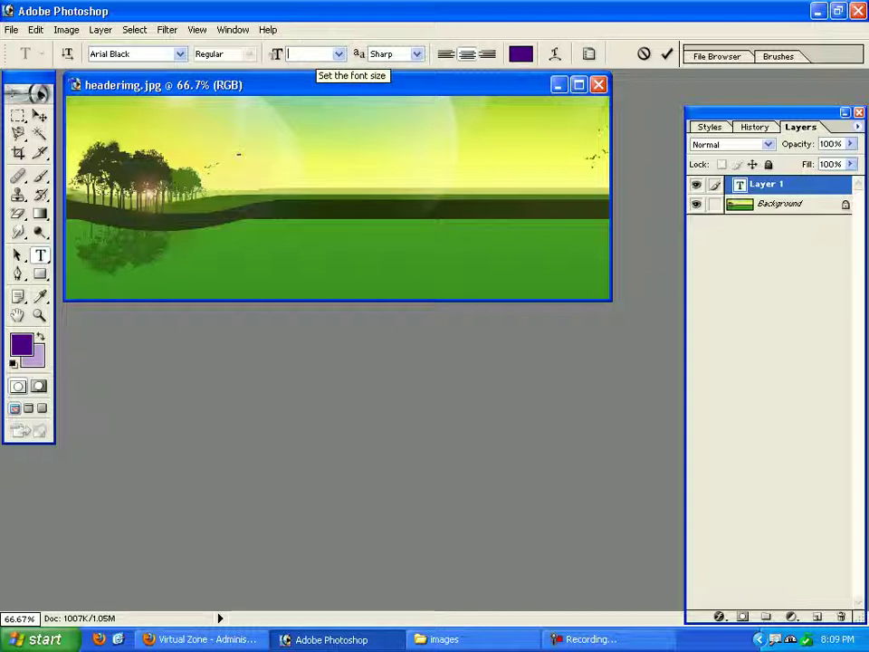
{"action": "type", "text": "30"}
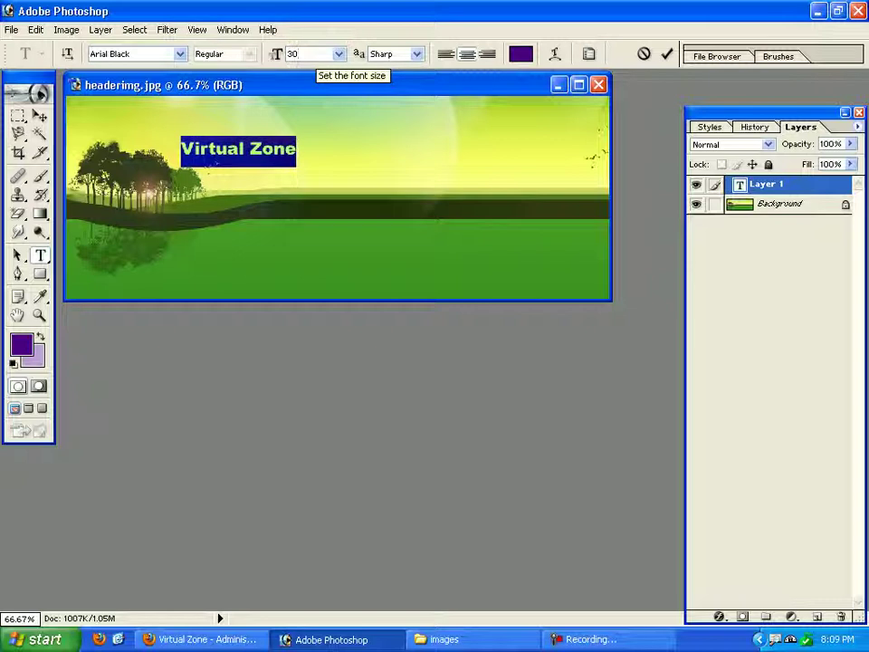
{"action": "key", "text": "BackSpace"}
{"action": "key", "text": "BackSpace"}
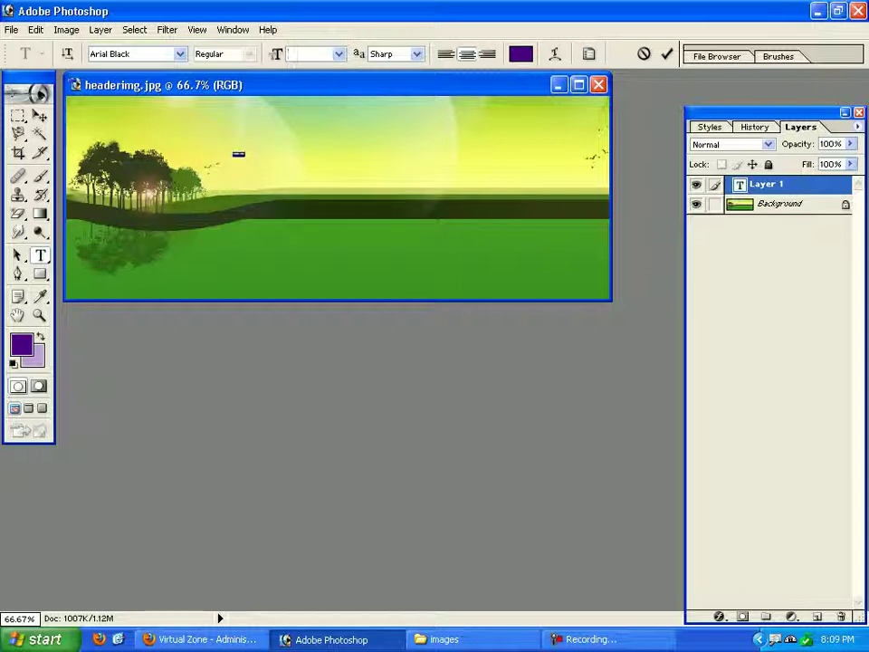
{"action": "type", "text": "70"}
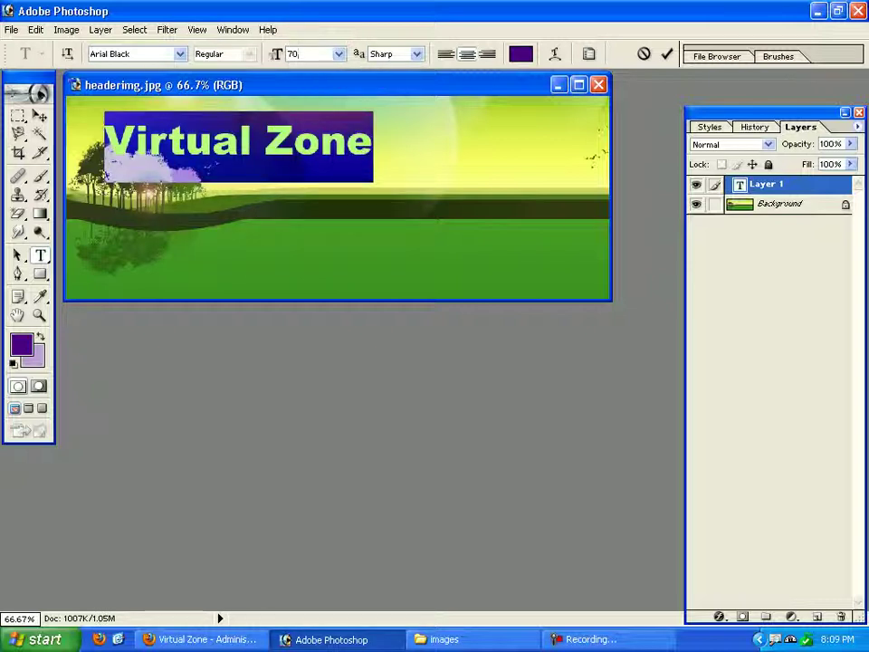
- Move the "Virtual Zone" text clear of the trees, into the open sky toward the middle of the header
{"action": "left_click", "coordinate": [38, 115]}
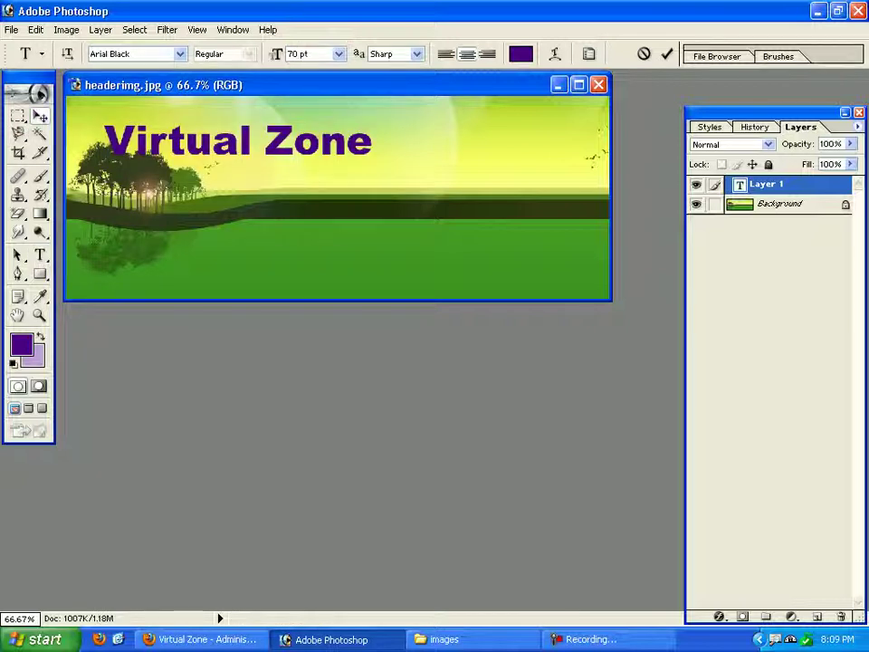
{"action": "key", "text": "v"}
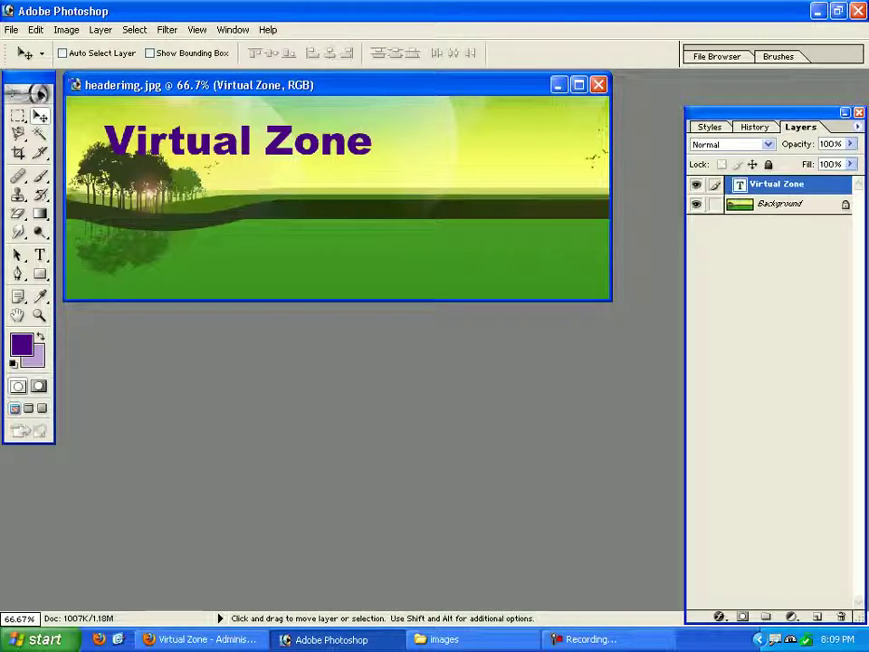
{"action": "left_click_drag", "start_coordinate": [238, 141], "coordinate": [377, 151]}
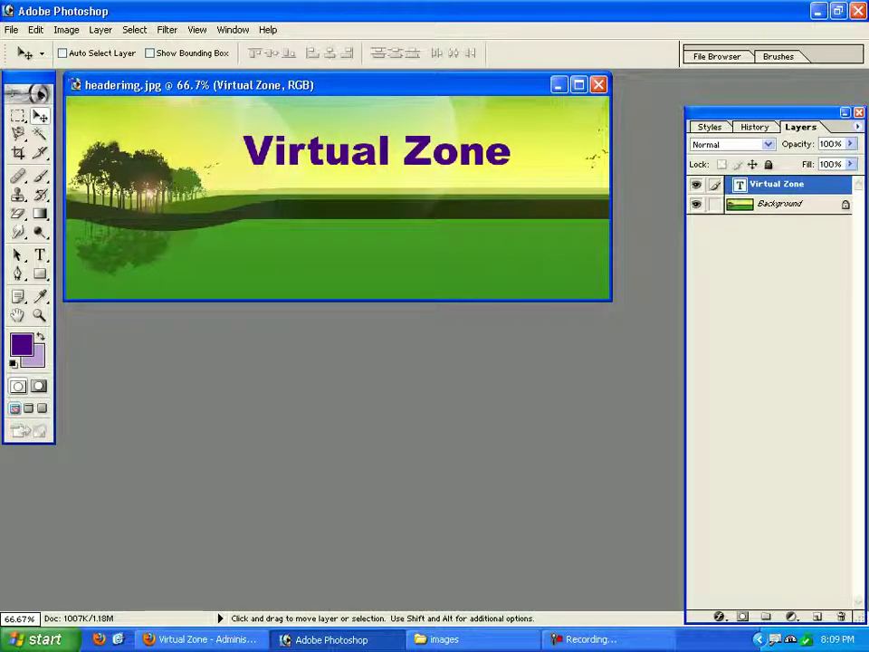
- Apply a glossy purple preset layer style with a bevelled, shadowed look to the "Virtual Zone" text layer
{"action": "left_click", "coordinate": [708, 127]}
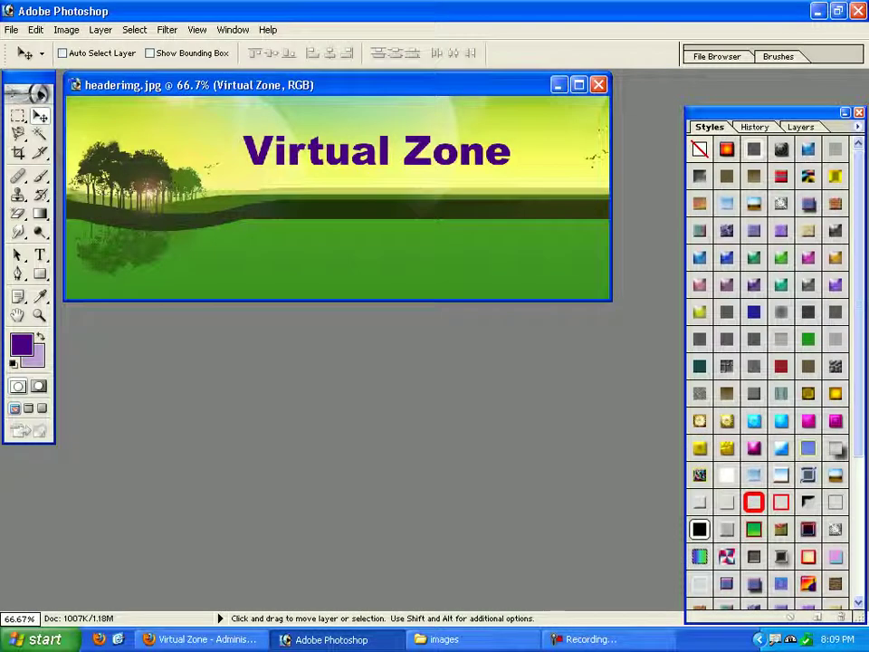
{"action": "scroll", "coordinate": [767, 380], "scroll_direction": "down", "scroll_amount": 2}
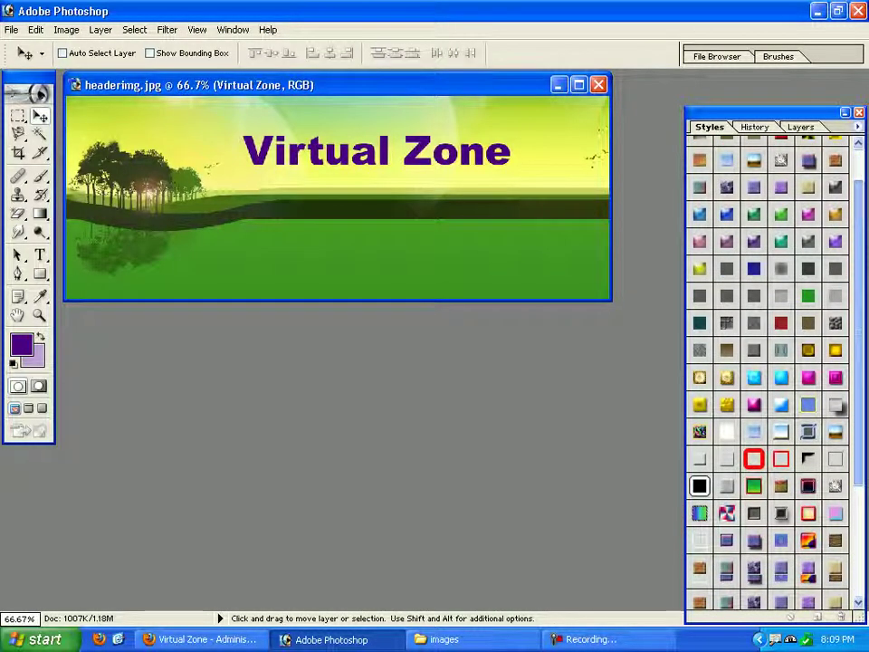
{"action": "scroll", "coordinate": [767, 371], "scroll_direction": "down", "scroll_amount": 6}
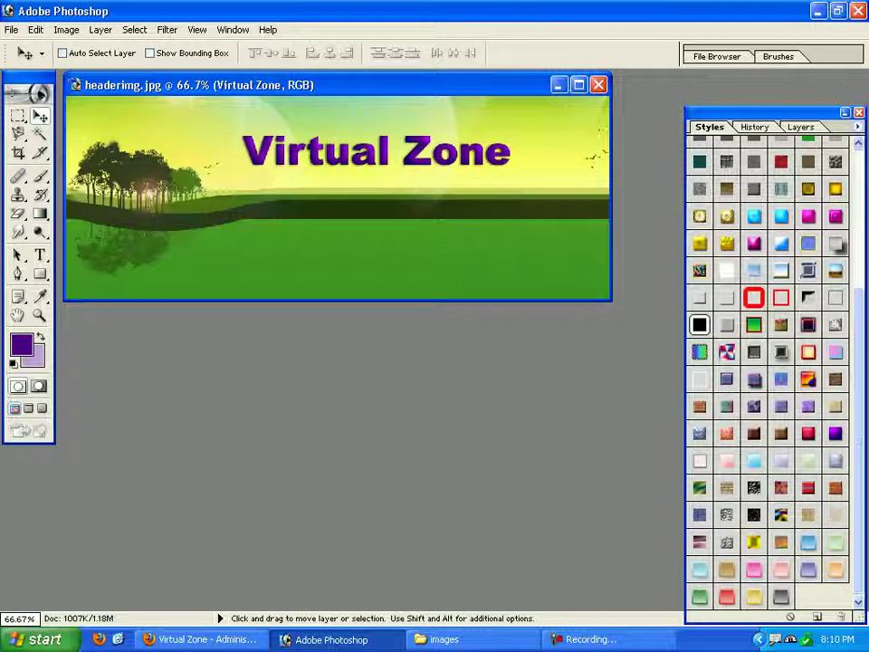
- Start saving the header image under Save As in the images folder, with JPEG as the file format
{"action": "left_click", "coordinate": [11, 29]}
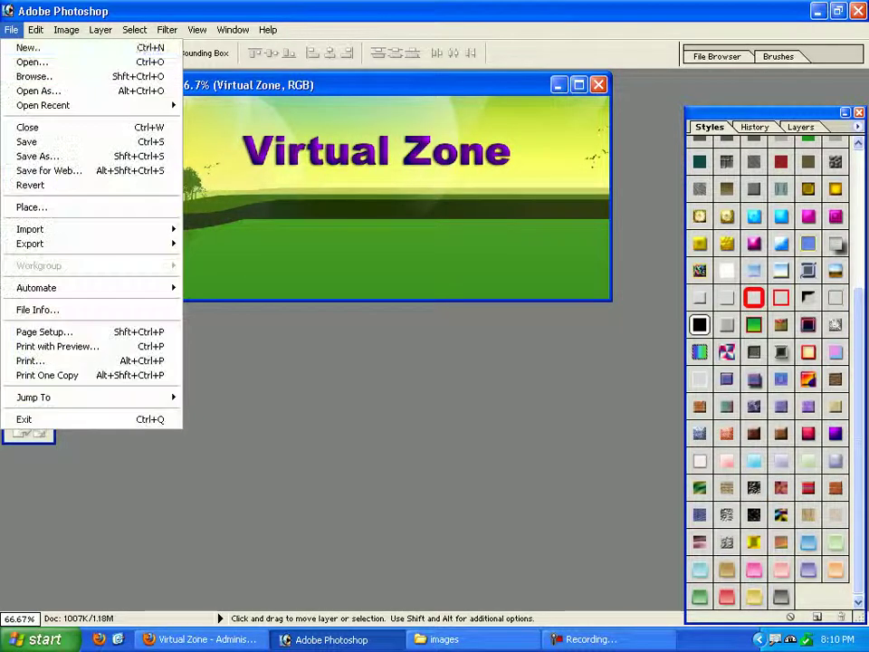
{"action": "left_click", "coordinate": [40, 156]}
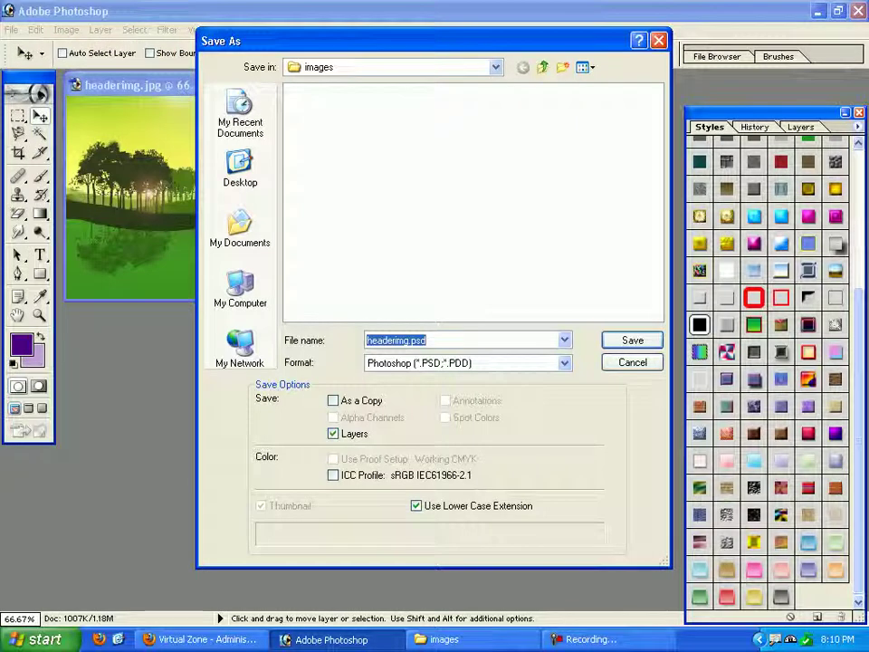
{"action": "left_click", "coordinate": [564, 362]}
{"action": "key", "text": "Down"}
{"action": "key", "text": "Down"}
{"action": "key", "text": "Down"}
{"action": "key", "text": "Down"}
{"action": "key", "text": "Down"}
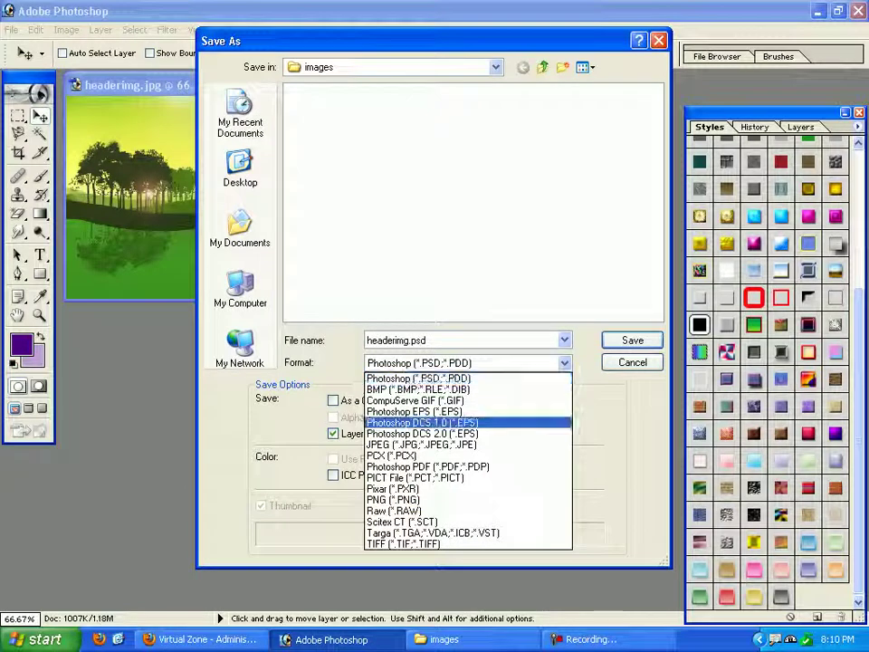
{"action": "key", "text": "Down"}
{"action": "key", "text": "Return"}
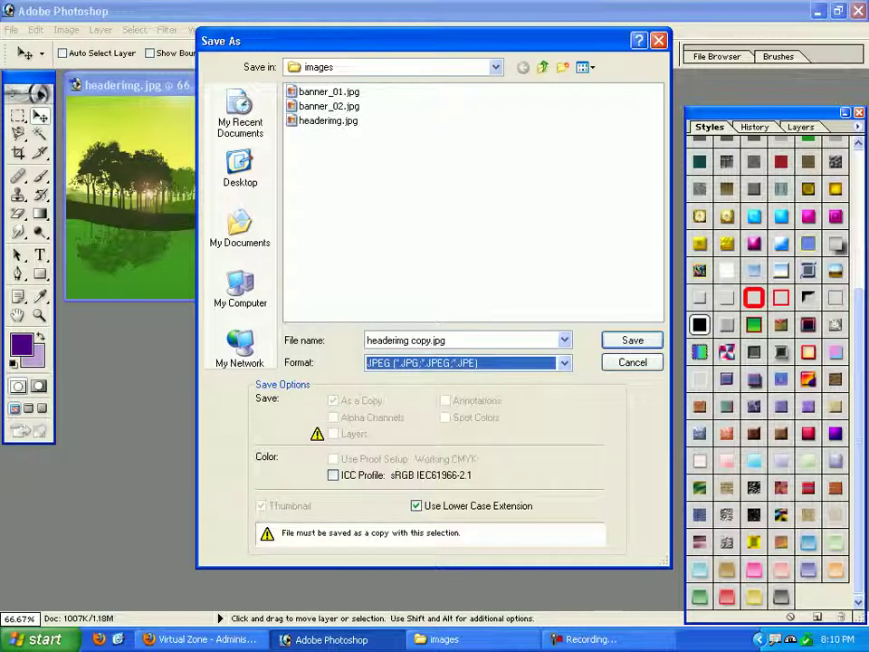
- Overwrite the existing headerimg.jpg, accepting the JPEG options of Medium quality 5 and Baseline ("Standard")
{"action": "left_click", "coordinate": [327, 120]}
{"action": "key", "text": "Return"}
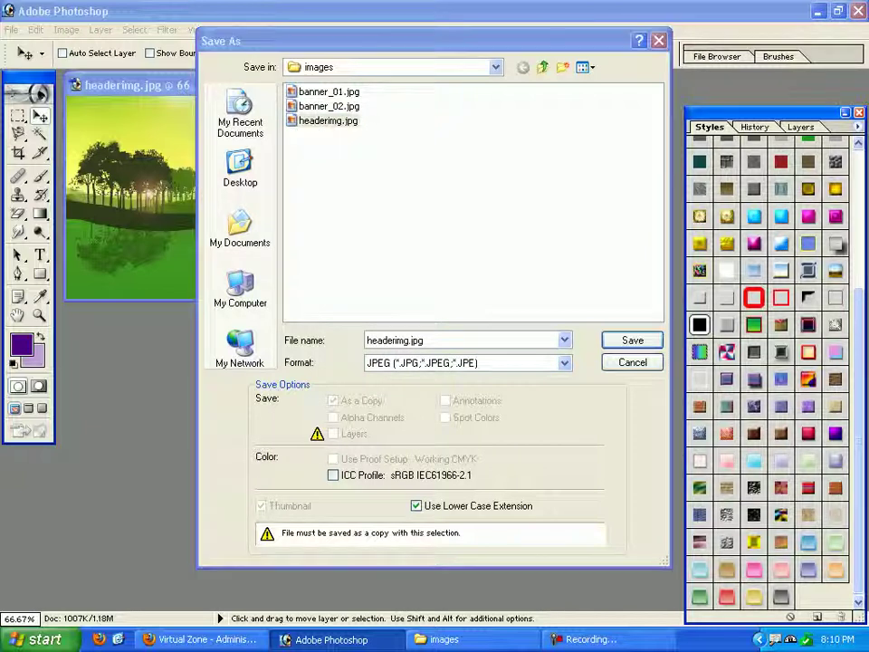
{"action": "key", "text": "Return"}
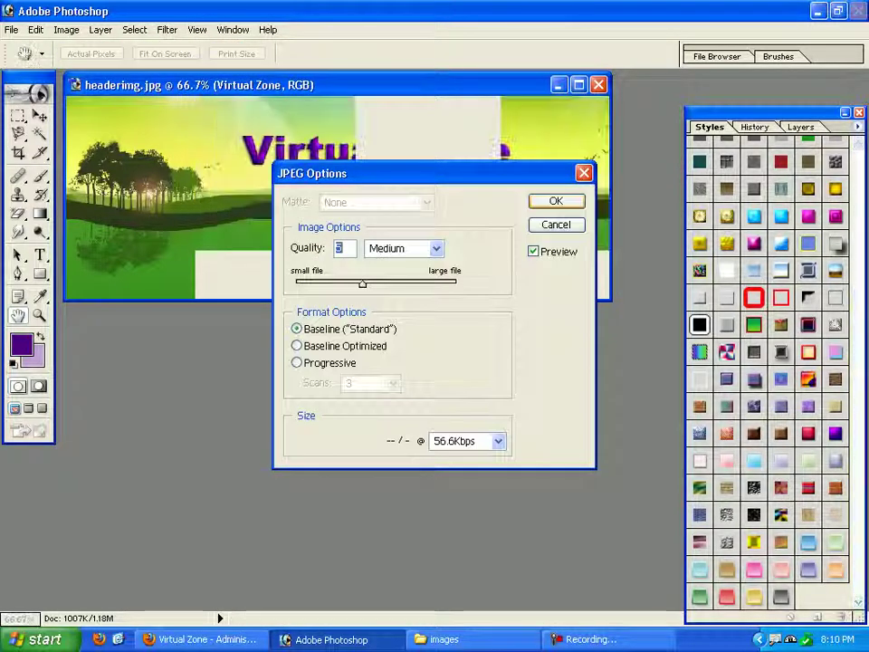
{"action": "key", "text": "Return"}
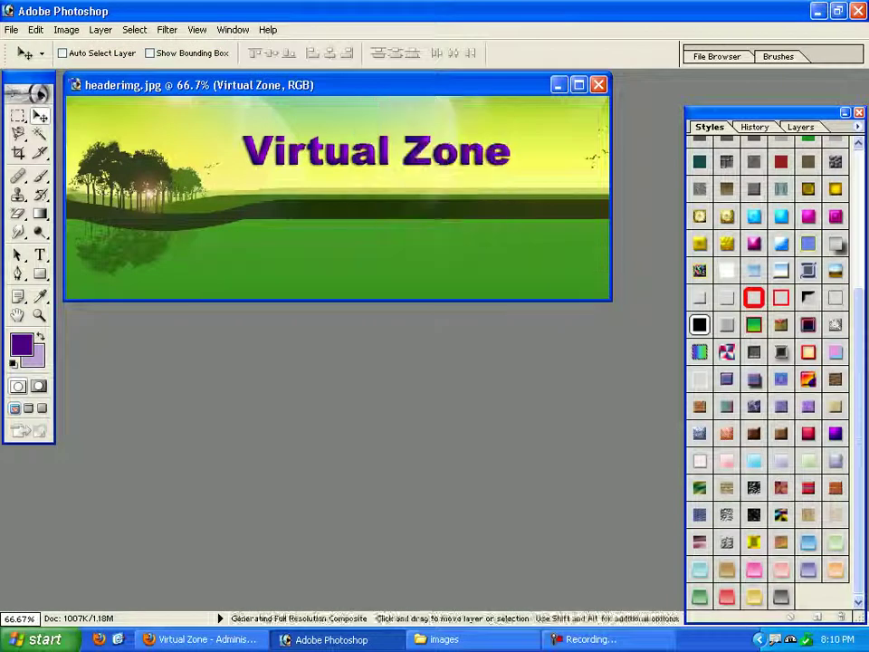
- Switch to Firefox, reload the Joomla site's front page, and check the new header image against the overlapping VIRTUAL ZONE title text
{"action": "key", "text": "alt+Tab"}
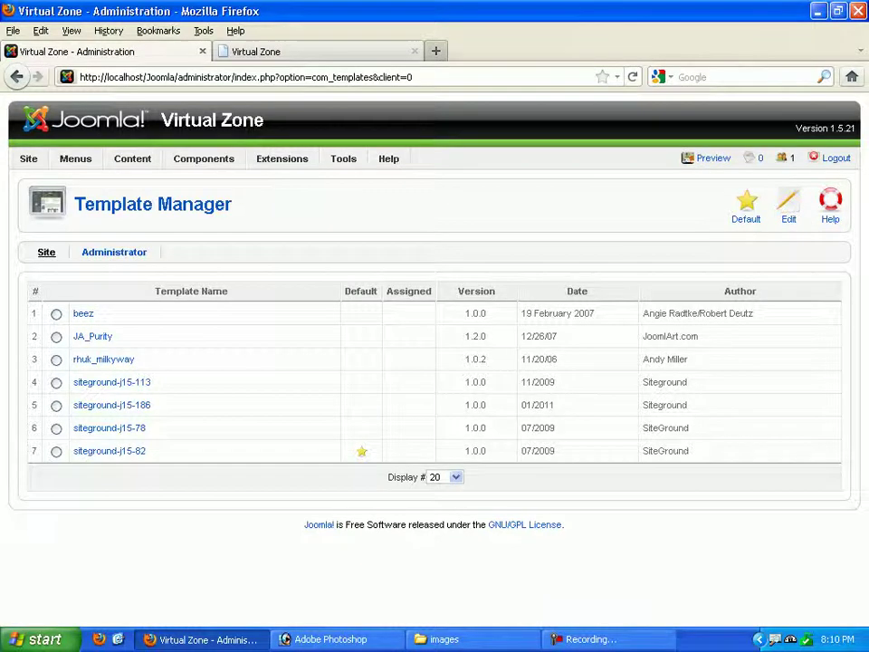
{"action": "key", "text": "ctrl+Tab"}
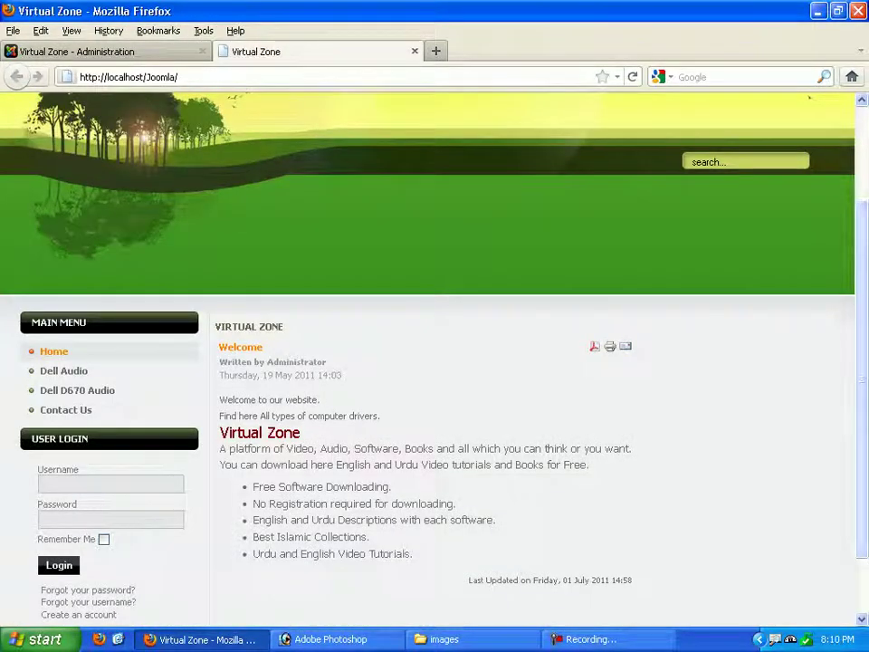
{"action": "key", "text": "F5"}
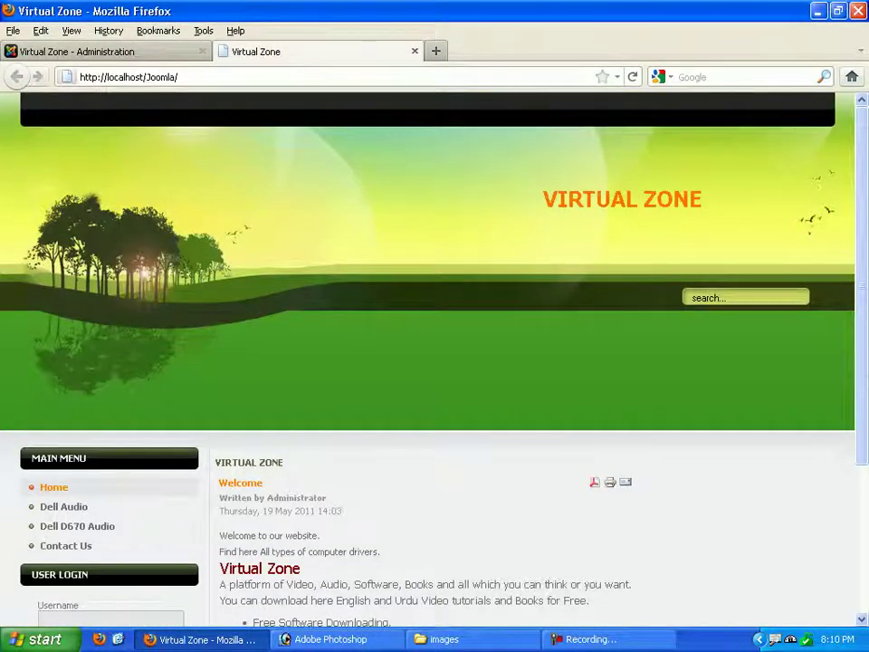
{"action": "key", "text": "F5"}
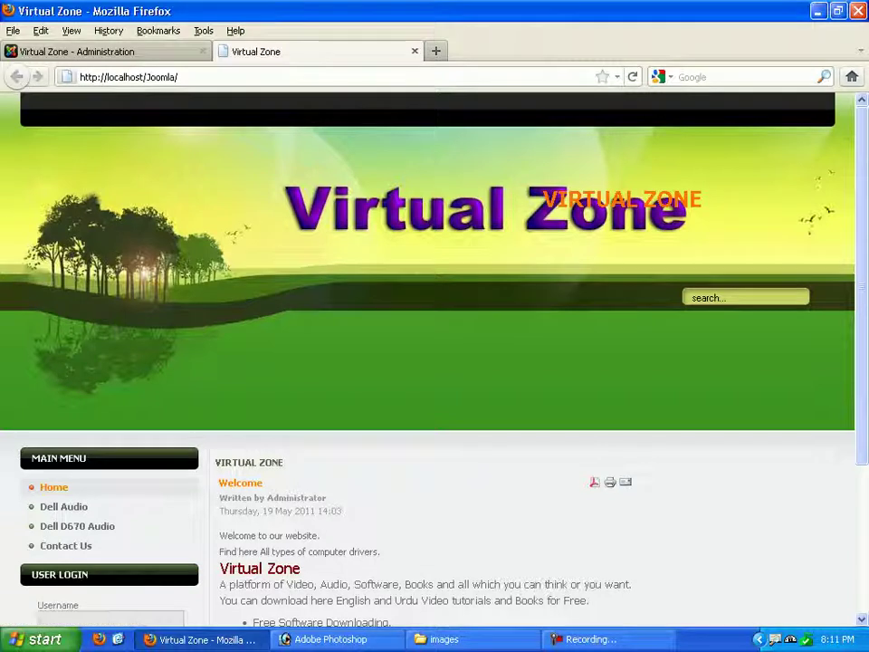
{"action": "left_click_drag", "start_coordinate": [703, 199], "coordinate": [543, 199]}
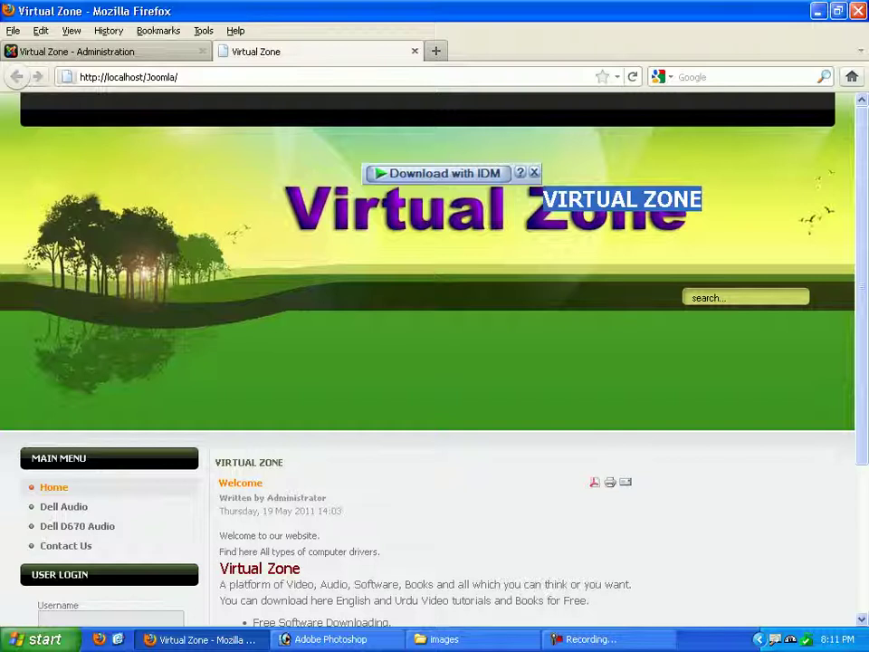
{"action": "left_click", "coordinate": [597, 198]}
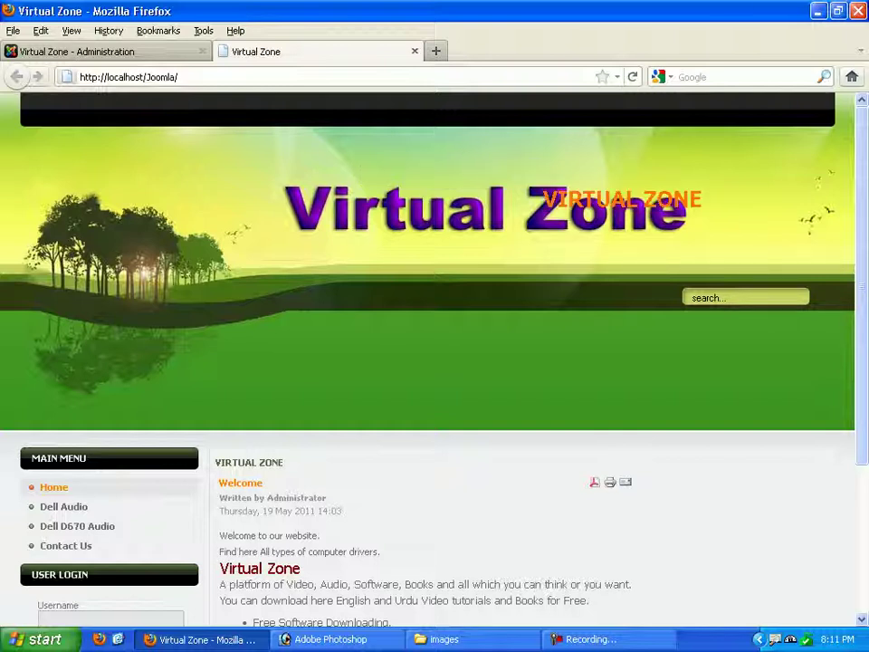